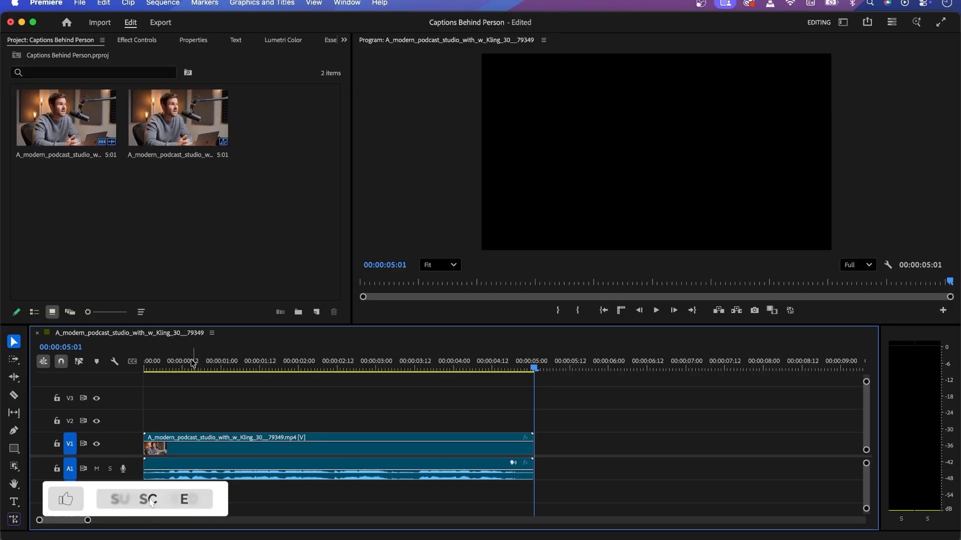
Step: Show the podcast clip's speech transcript and play it back
{"action": "left_click", "coordinate": [237, 44]}
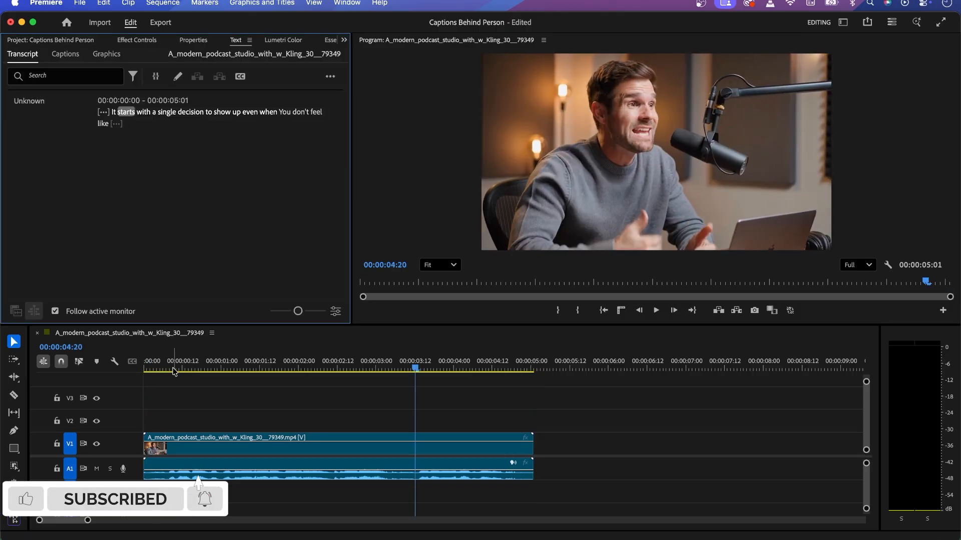
{"action": "key", "text": "space"}
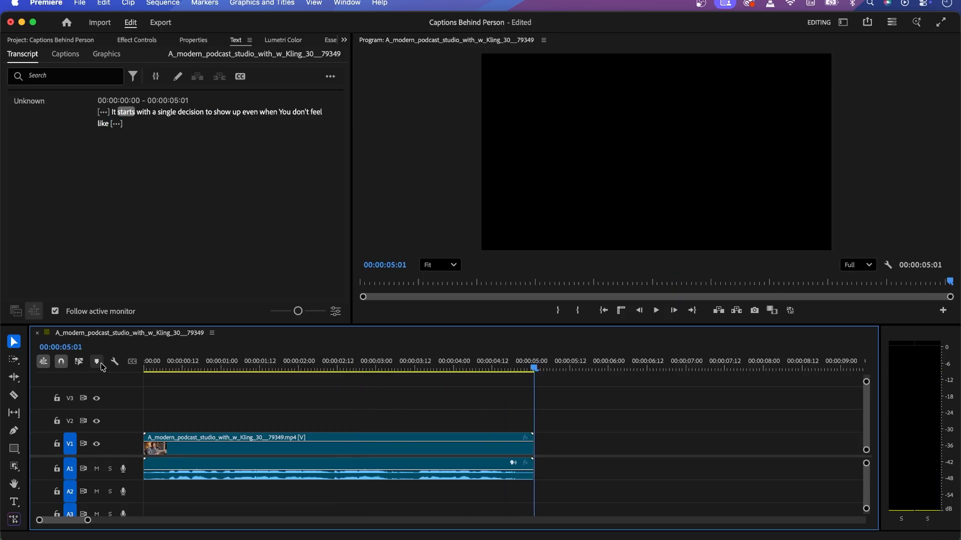
Step: Create captions with a 7-character maximum length on a new subtitle track and play them
{"action": "left_click", "coordinate": [240, 76]}
{"action": "left_click", "coordinate": [408, 289]}
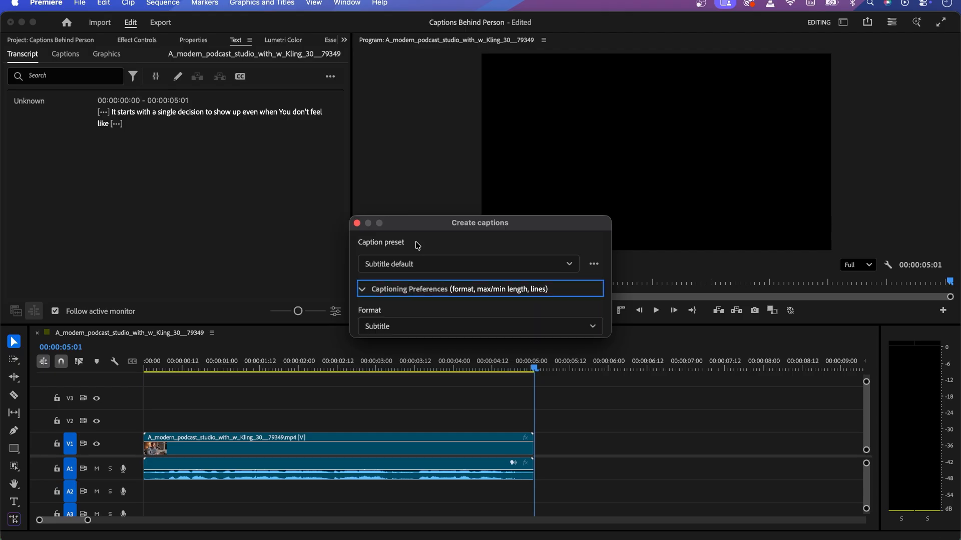
{"action": "left_click_drag", "start_coordinate": [443, 321], "coordinate": [394, 325]}
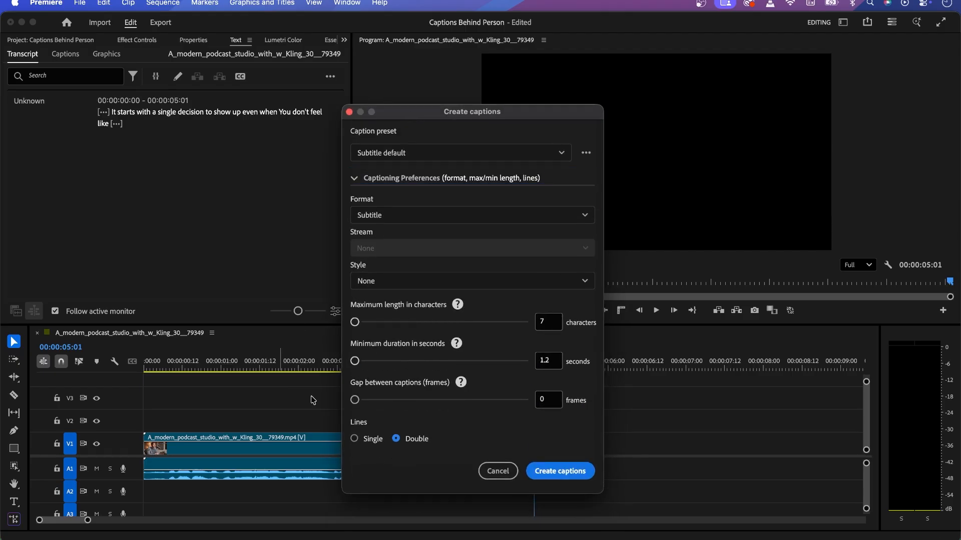
{"action": "left_click", "coordinate": [560, 471]}
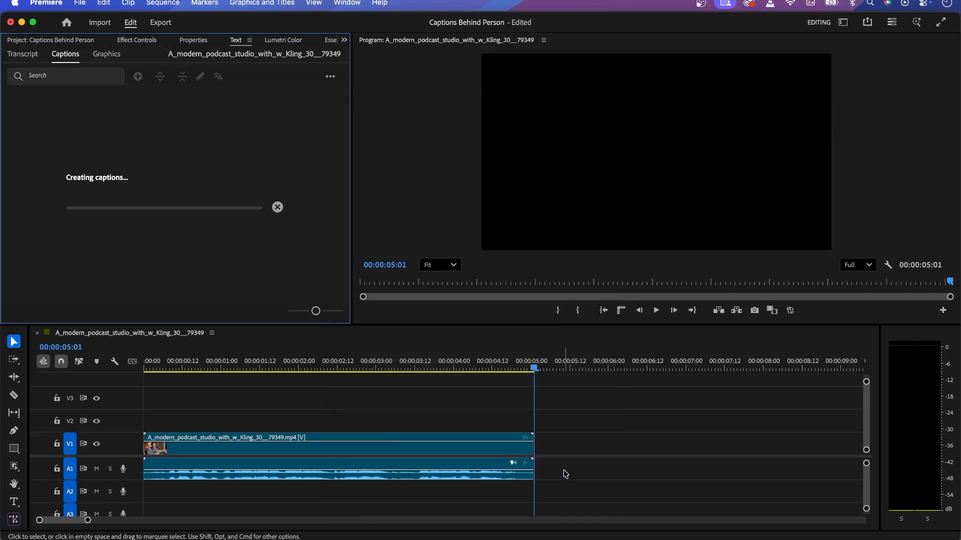
{"action": "left_click", "coordinate": [236, 344]}
{"action": "key", "text": "space"}
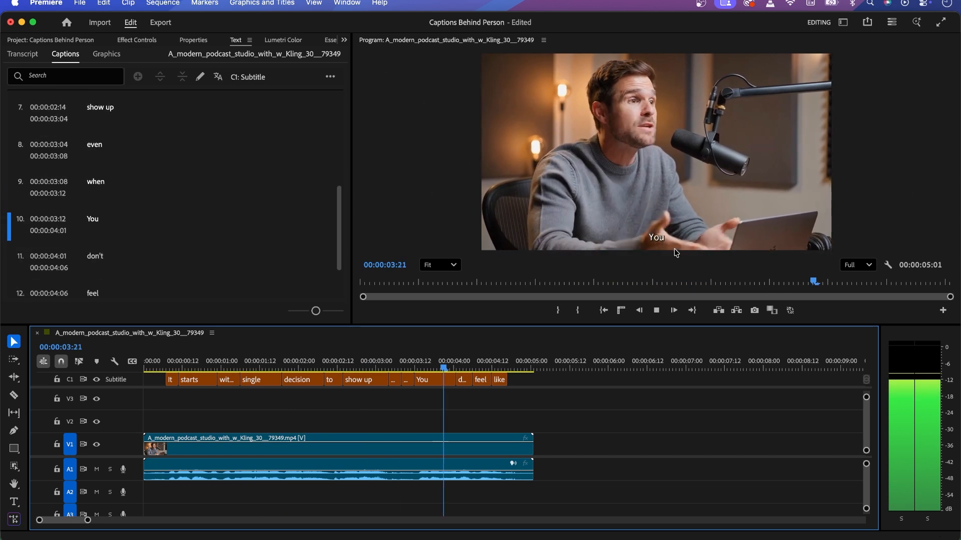
Step: Cut the 'show up' caption at 02:22 into separate 'show' and 'up' captions
{"action": "left_click", "coordinate": [311, 362]}
{"action": "key", "text": "space"}
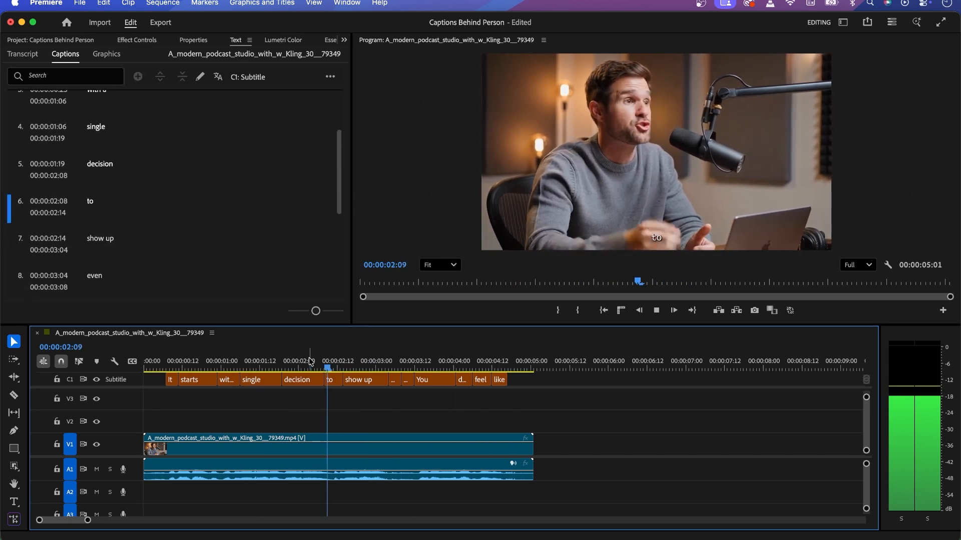
{"action": "key", "text": "space"}
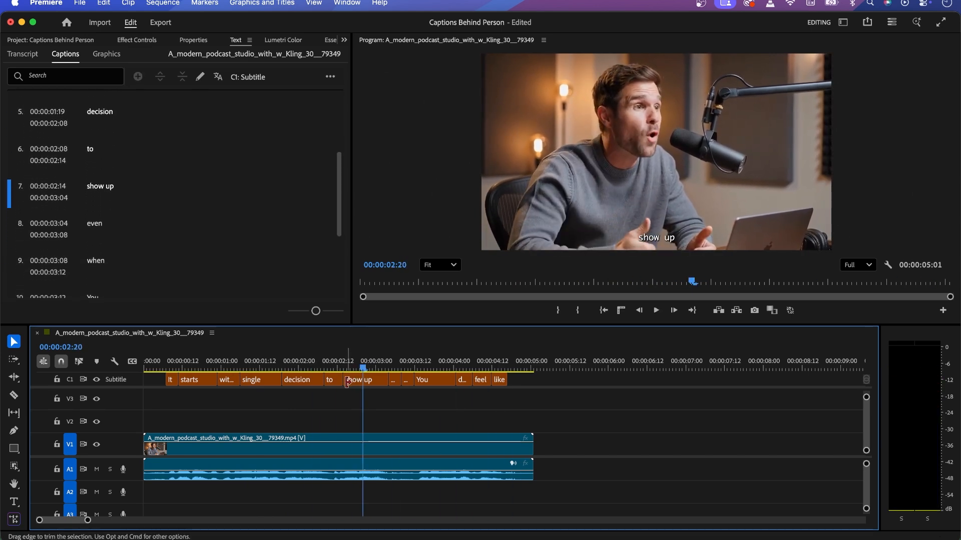
{"action": "key", "text": "Right"}
{"action": "key", "text": "Right"}
{"action": "key", "text": "c"}
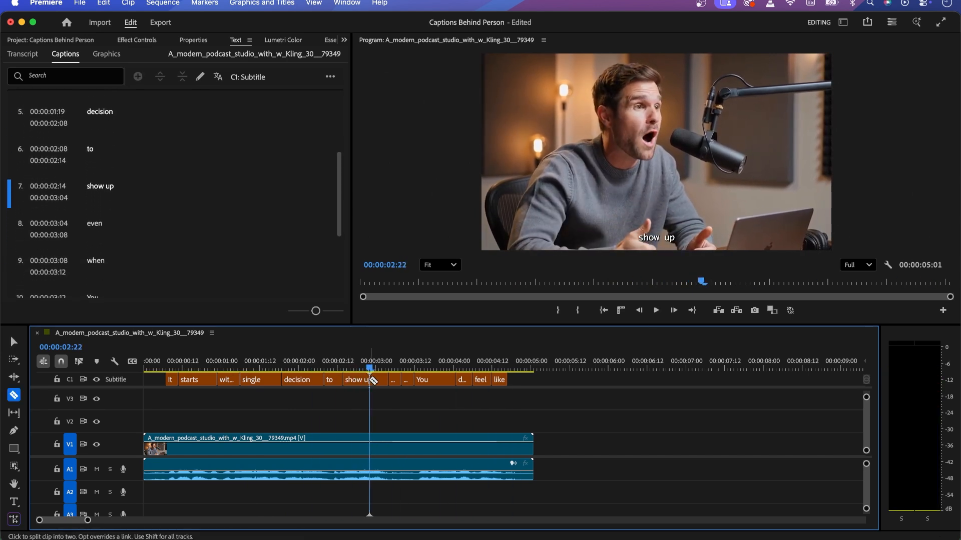
{"action": "left_click", "coordinate": [373, 381]}
{"action": "key", "text": "v"}
{"action": "left_click", "coordinate": [154, 195]}
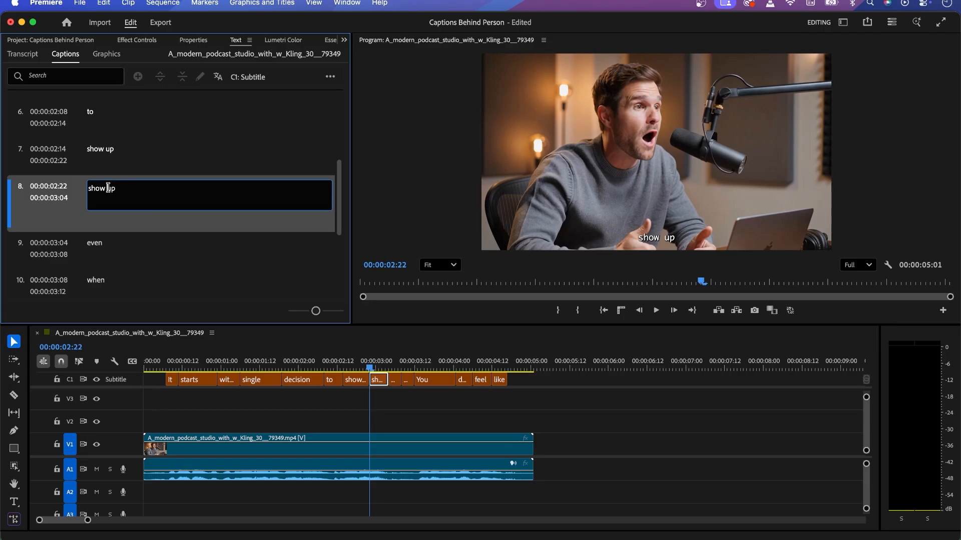
{"action": "left_click", "coordinate": [136, 149]}
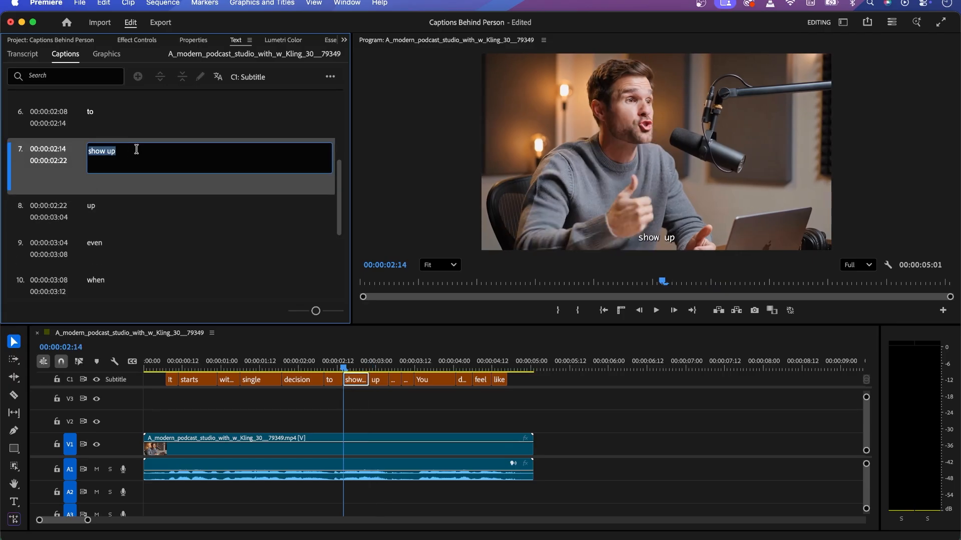
{"action": "left_click", "coordinate": [297, 363]}
{"action": "key", "text": "space"}
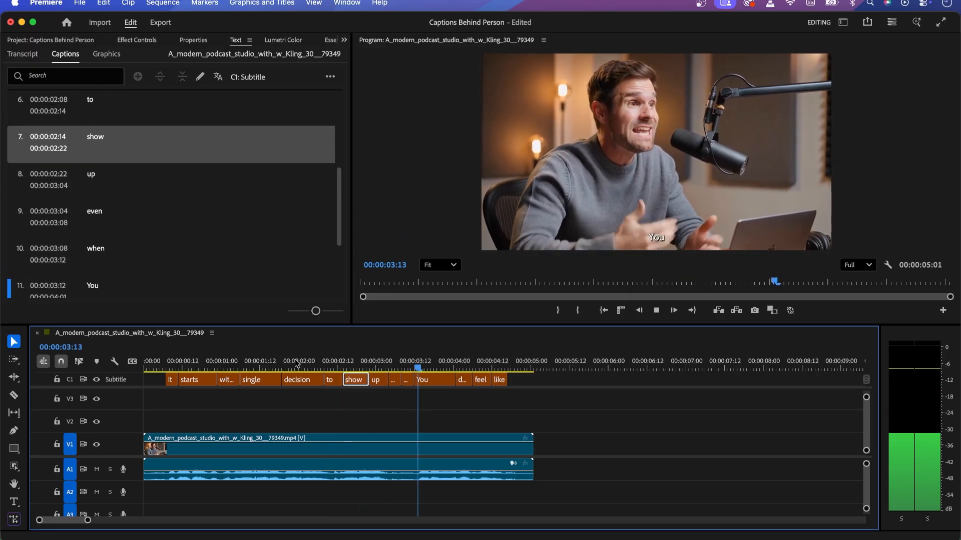
{"action": "key", "text": "space"}
Step: Shift the captions from 'even' onward later and extend 'even' and 'when' to fill gaps
{"action": "left_click", "coordinate": [302, 369]}
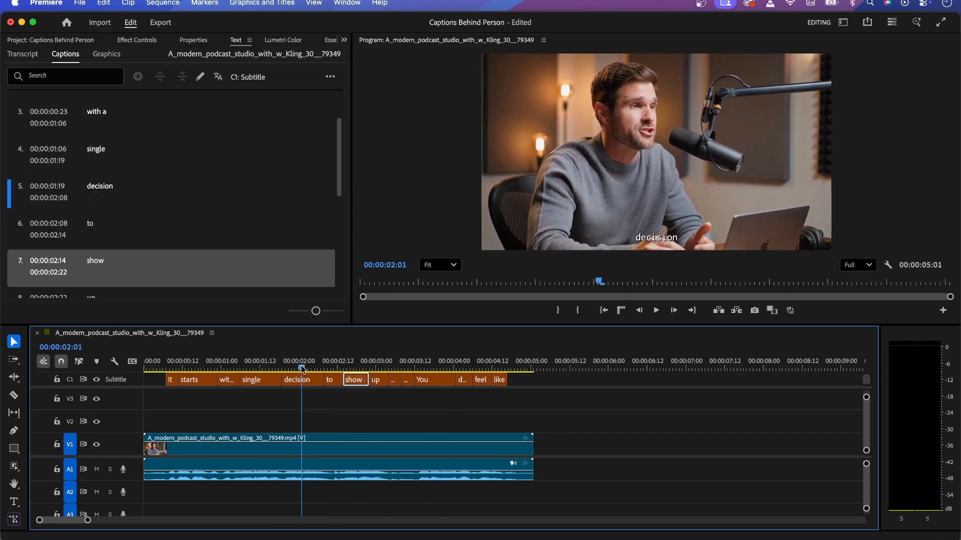
{"action": "key", "text": "space"}
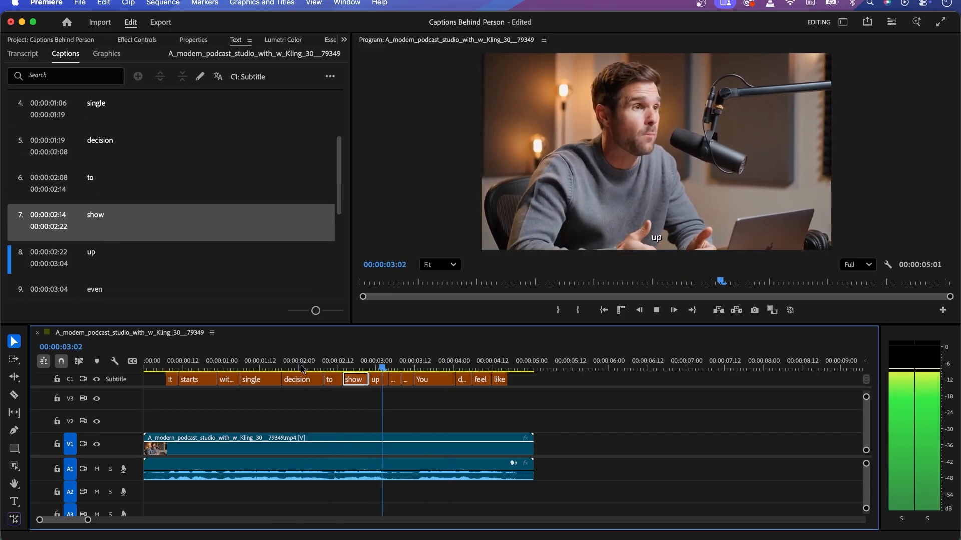
{"action": "key", "text": "space"}
{"action": "left_click_drag", "start_coordinate": [523, 402], "coordinate": [462, 385]}
{"action": "key", "text": "space"}
{"action": "key", "text": "space"}
Step: Shorten 'You' to end at 04:01, place the closing 'it' after 'like', and replay
{"action": "key", "text": "space"}
{"action": "key", "text": "space"}
{"action": "left_click_drag", "start_coordinate": [417, 380], "coordinate": [434, 380]}
{"action": "key", "text": "space"}
{"action": "key", "text": "space"}
{"action": "left_click_drag", "start_coordinate": [556, 403], "coordinate": [469, 384]}
{"action": "left_click_drag", "start_coordinate": [446, 380], "coordinate": [459, 380]}
{"action": "left_click", "coordinate": [428, 364]}
{"action": "key", "text": "space"}
{"action": "key", "text": "space"}
{"action": "mouse_move", "coordinate": [515, 384]}
{"action": "left_mouse_down"}
{"action": "mouse_move", "coordinate": [475, 385]}
{"action": "mouse_move", "coordinate": [521, 384]}
{"action": "left_mouse_up"}
{"action": "key", "text": "space"}
{"action": "left_click", "coordinate": [451, 365]}
{"action": "key", "text": "space"}
{"action": "key", "text": "space"}
{"action": "key", "text": "Home"}
{"action": "key", "text": "space"}
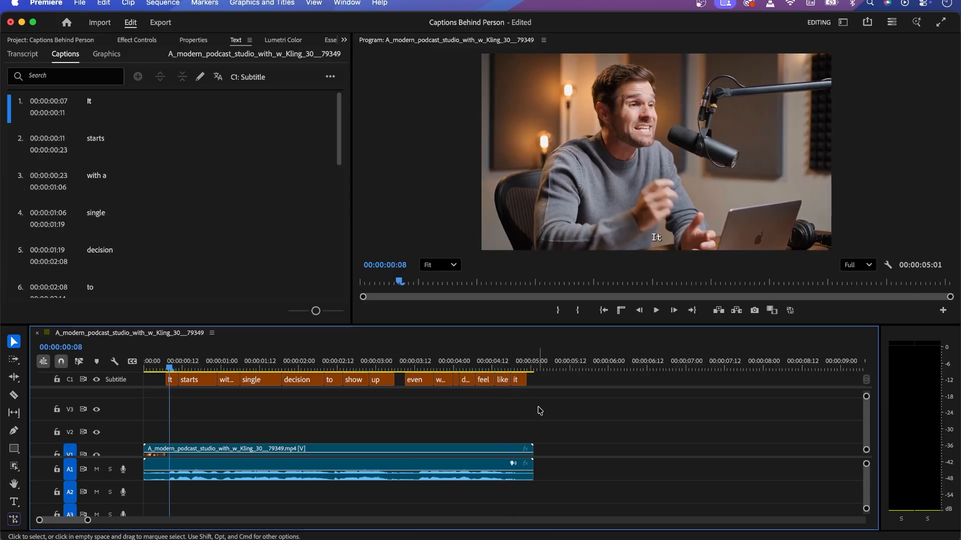
Step: Upgrade all subtitle captions to graphic clips via Graphics and Titles > Upgrade Caption to Graphic
{"action": "left_click_drag", "start_coordinate": [540, 410], "coordinate": [166, 373]}
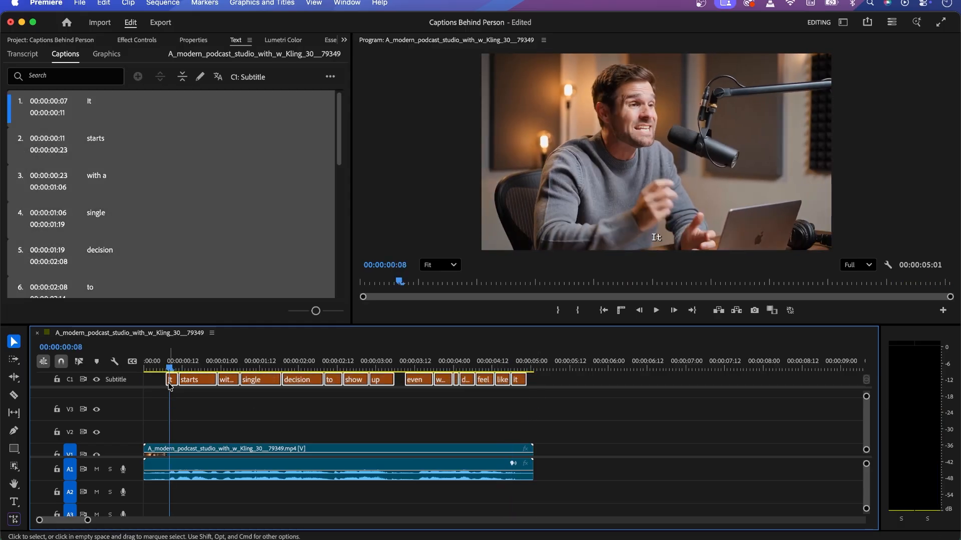
{"action": "left_click", "coordinate": [259, 5]}
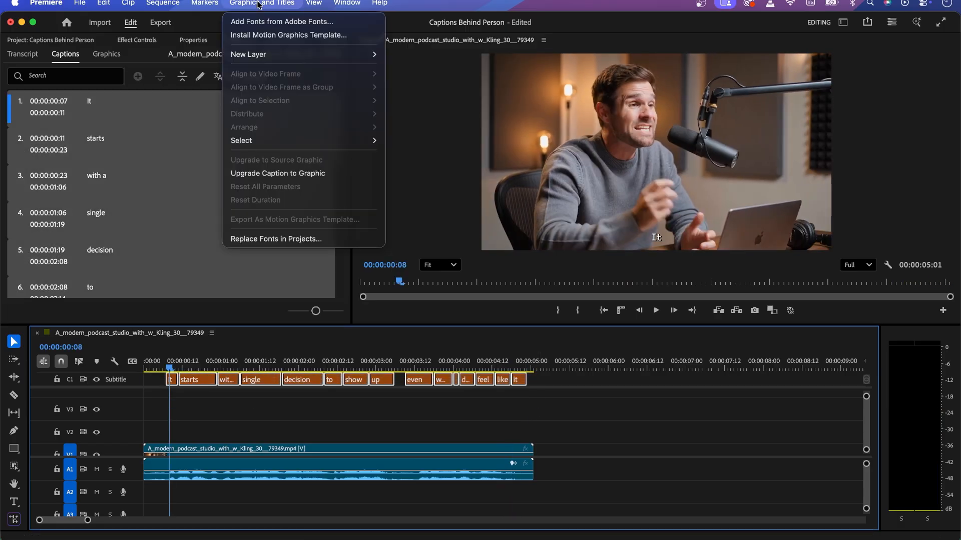
{"action": "left_click", "coordinate": [280, 175]}
Step: Preview the graphic captions and select the first caption graphic, 'It'
{"action": "left_click_drag", "start_coordinate": [166, 360], "coordinate": [144, 400]}
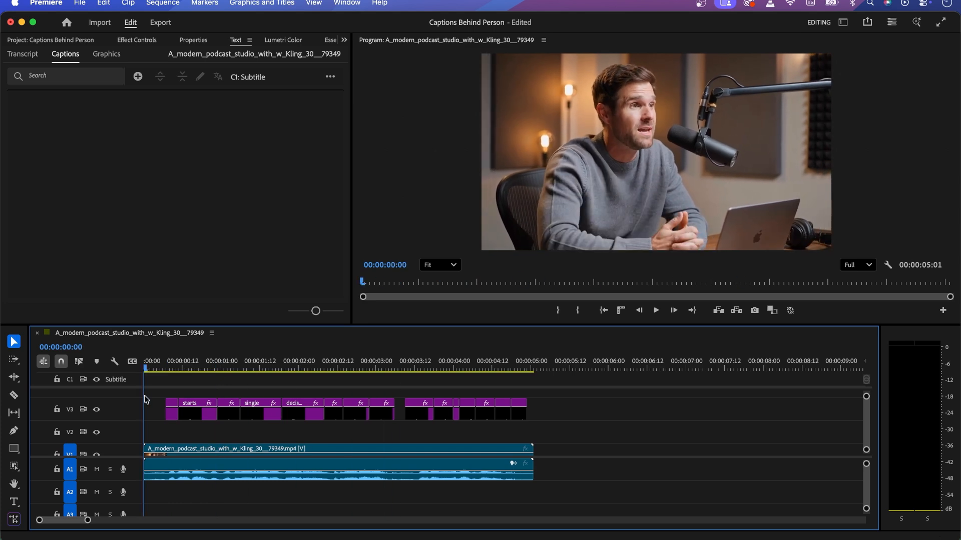
{"action": "key", "text": "space"}
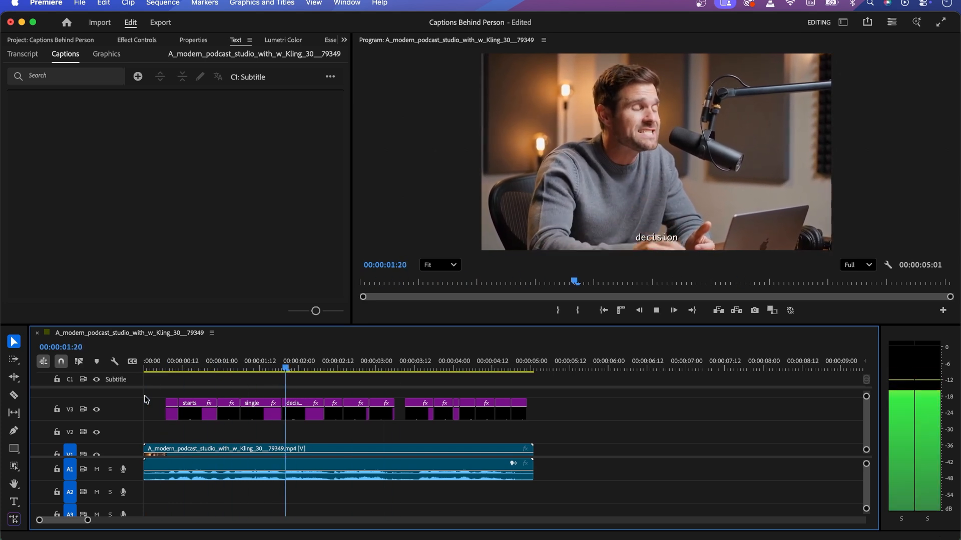
{"action": "key", "text": "space"}
{"action": "left_click_drag", "start_coordinate": [162, 367], "coordinate": [181, 378]}
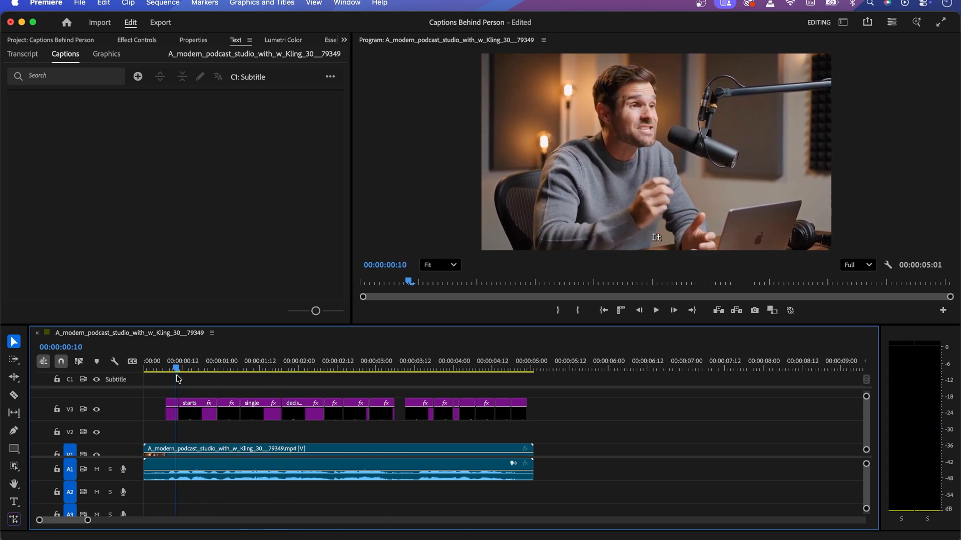
{"action": "scroll", "coordinate": [199, 435], "scroll_direction": "down", "scroll_amount": 1}
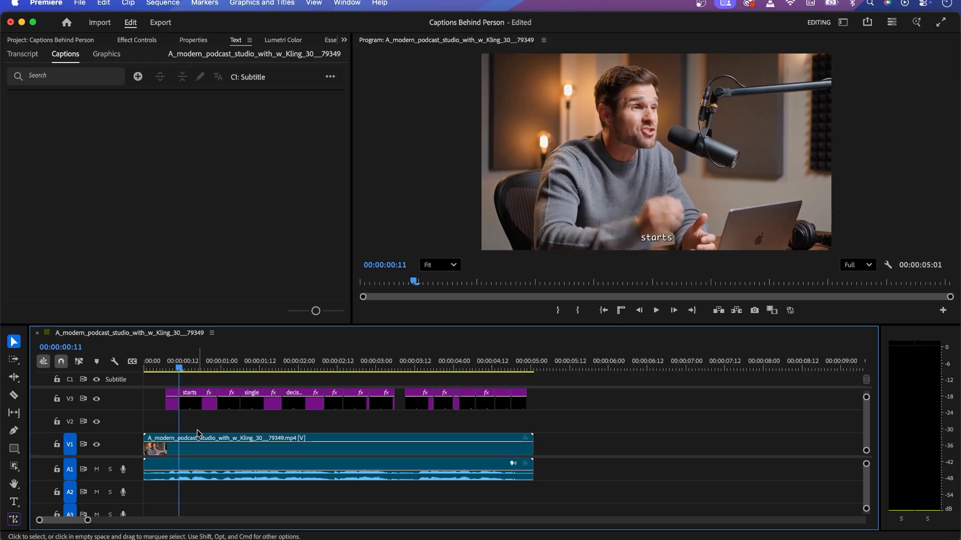
{"action": "left_click", "coordinate": [171, 405]}
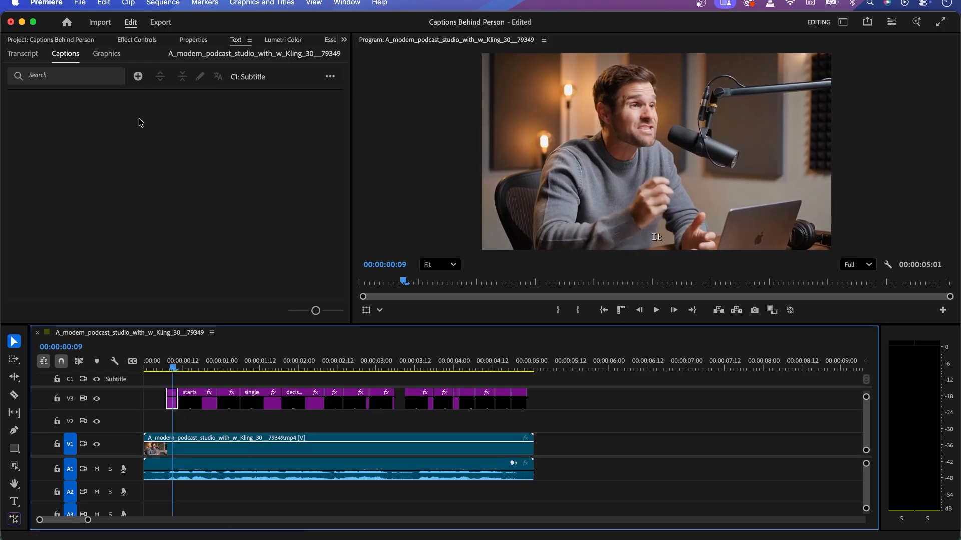
Step: Style the 'It' caption text in SF Pro Display Bold, size 114, tracking -50
{"action": "left_click", "coordinate": [192, 42]}
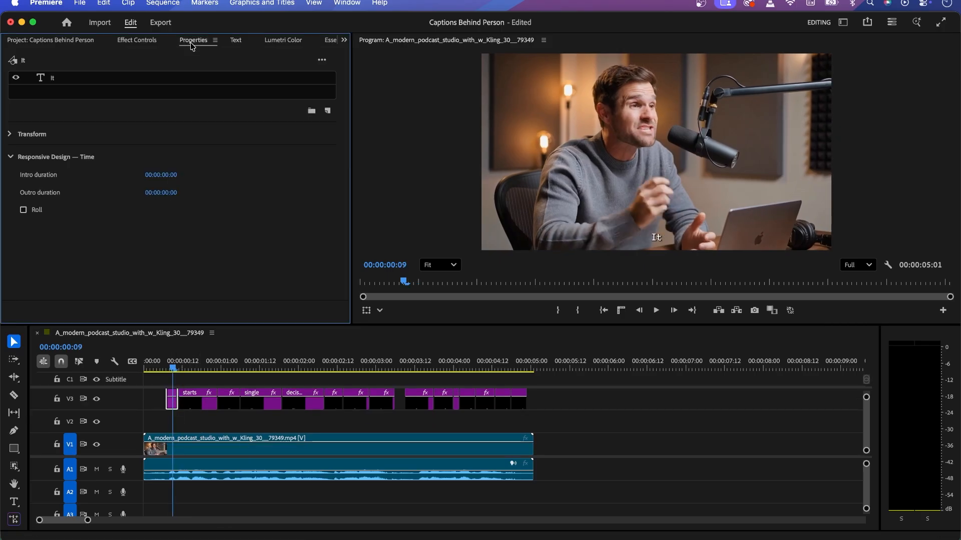
{"action": "left_click", "coordinate": [89, 82]}
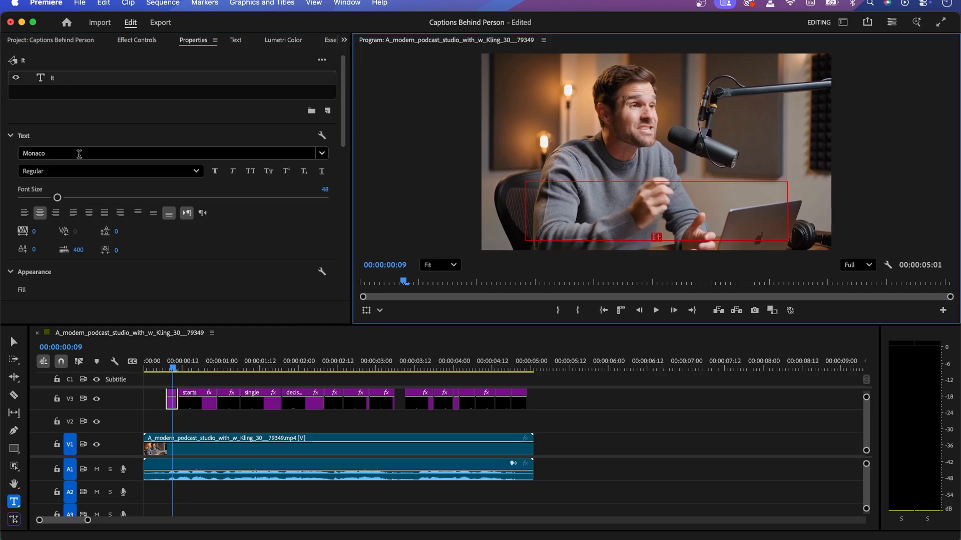
{"action": "left_click", "coordinate": [79, 154]}
{"action": "left_click_drag", "start_coordinate": [224, 246], "coordinate": [222, 183]}
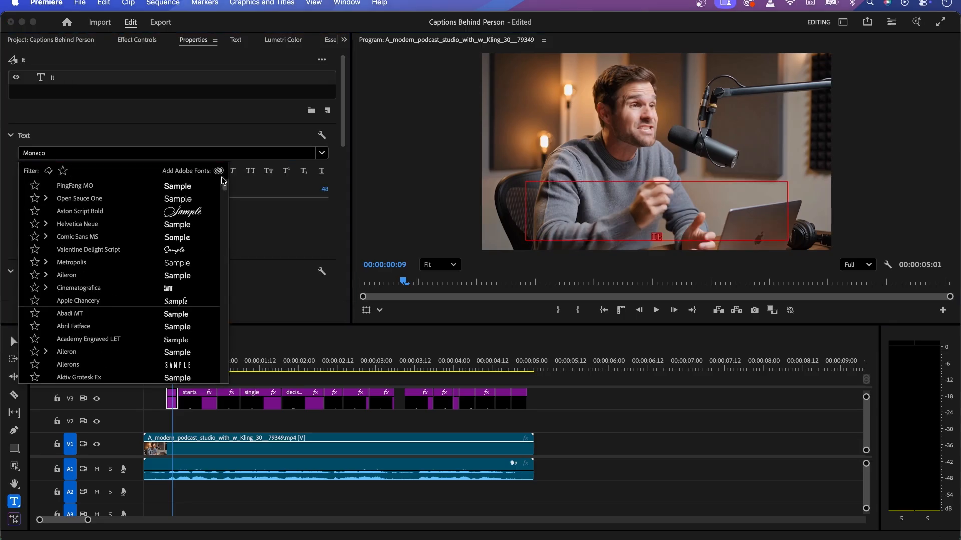
{"action": "left_click", "coordinate": [74, 153]}
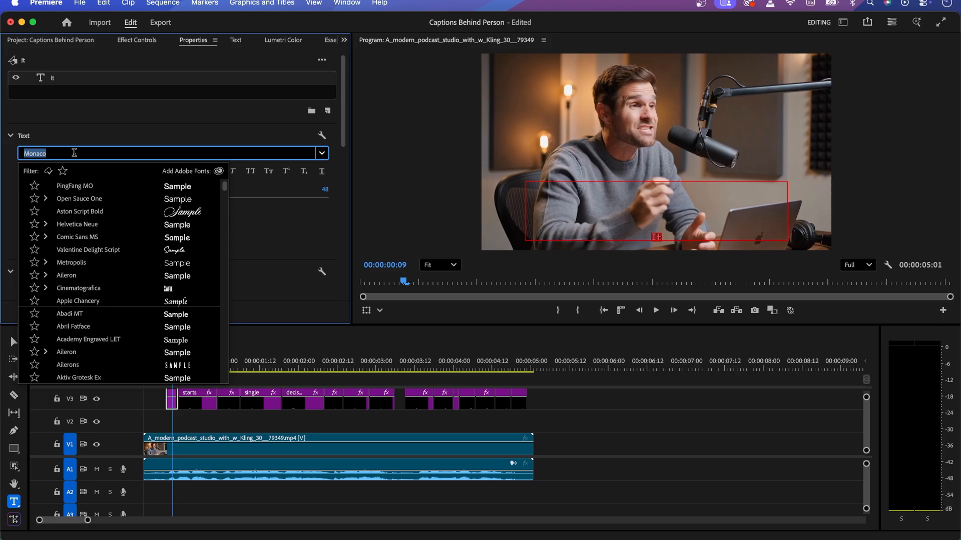
{"action": "type", "text": "sf"}
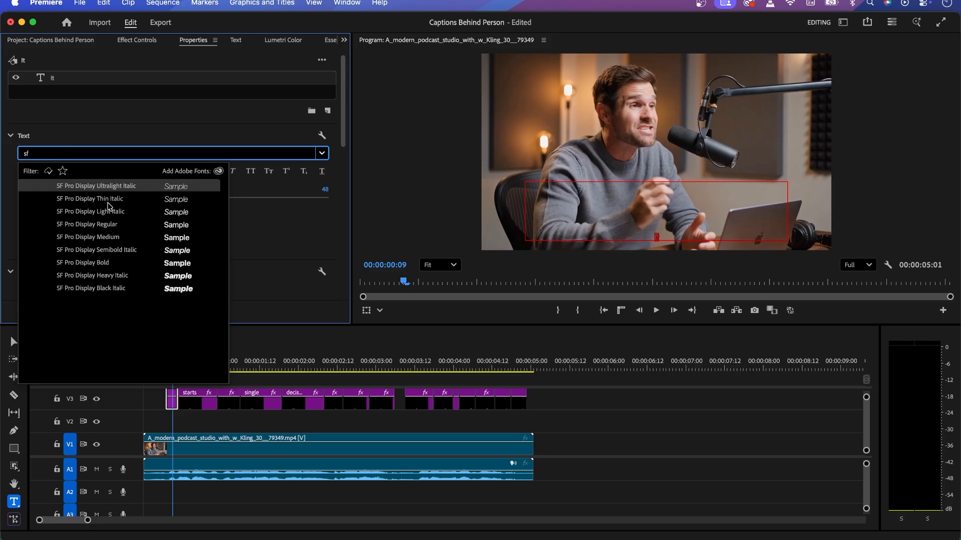
{"action": "left_click", "coordinate": [112, 267]}
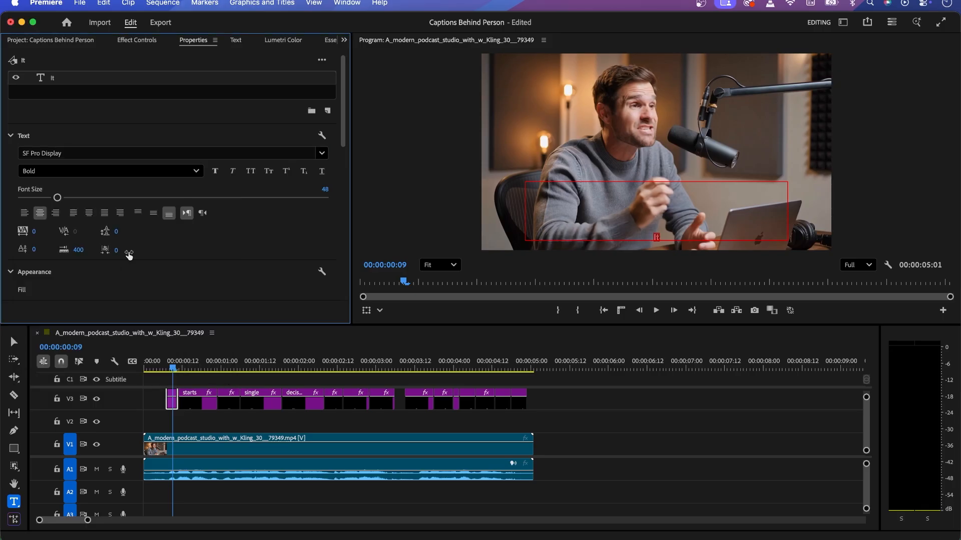
{"action": "left_click_drag", "start_coordinate": [57, 198], "coordinate": [117, 200]}
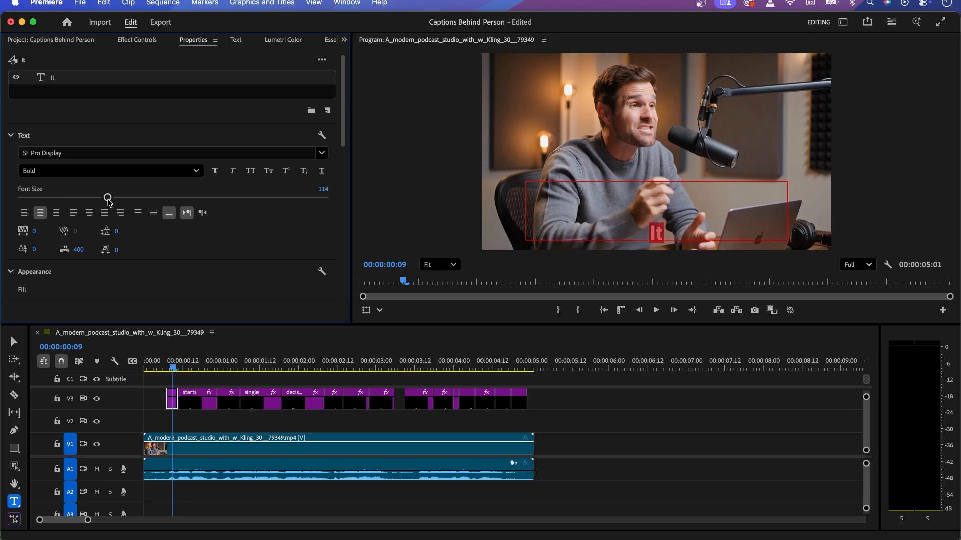
{"action": "left_click_drag", "start_coordinate": [36, 232], "coordinate": [11, 233]}
Step: Set the caption shadow to distance 15, size 15 and blur 170
{"action": "left_click_drag", "start_coordinate": [343, 144], "coordinate": [337, 242]}
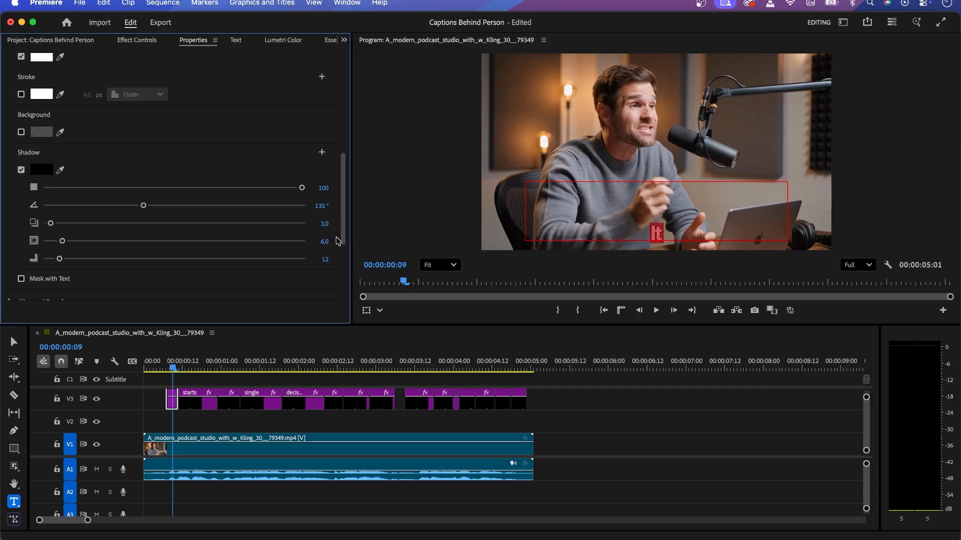
{"action": "key", "text": "Return"}
{"action": "left_click", "coordinate": [321, 257]}
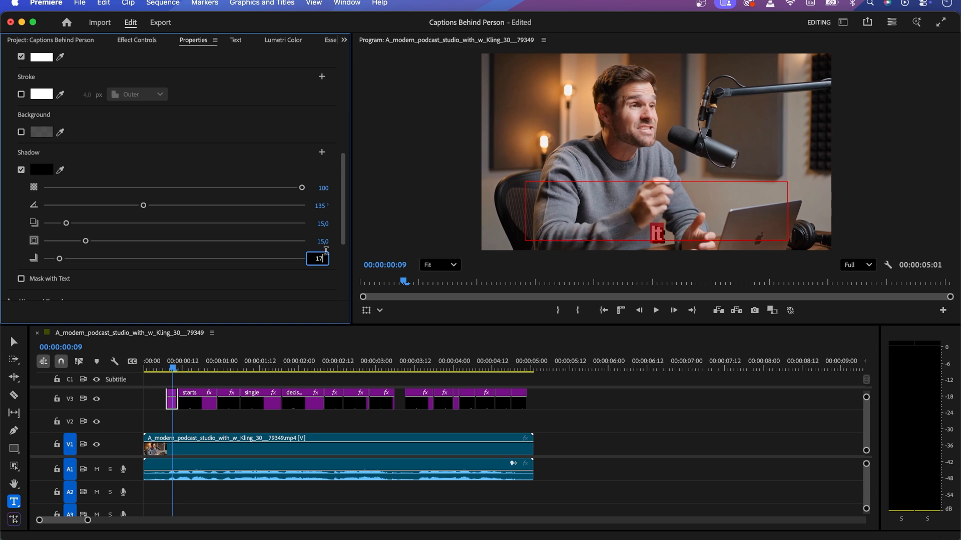
{"action": "left_click_drag", "start_coordinate": [339, 236], "coordinate": [343, 279]}
Step: Save the caption look as the text style 'Captions Behind Person' and show the Project panel
{"action": "left_click", "coordinate": [322, 214]}
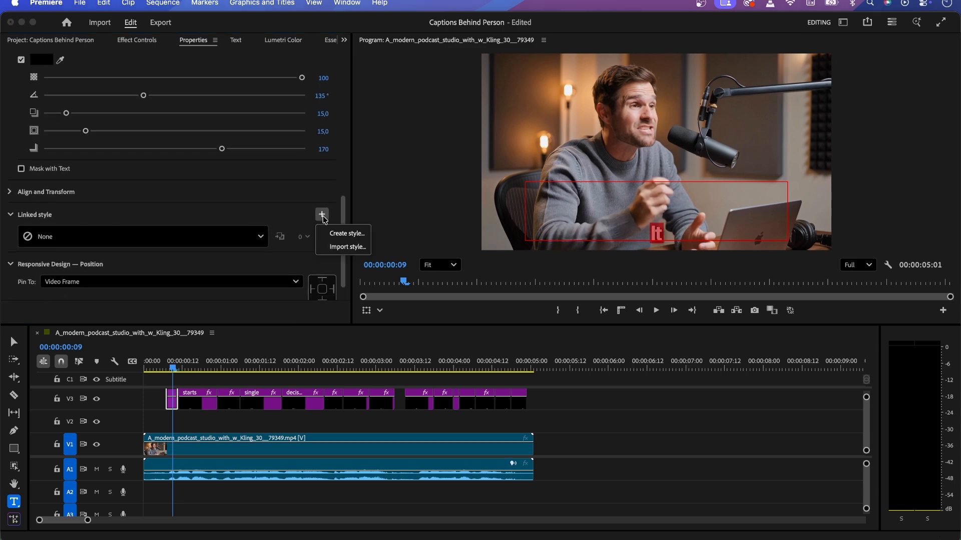
{"action": "left_click", "coordinate": [340, 237]}
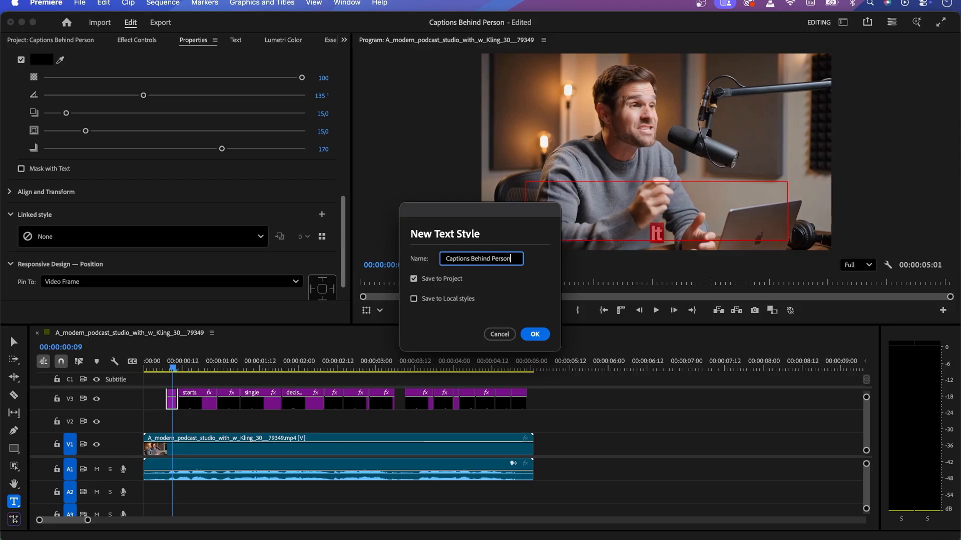
{"action": "left_click", "coordinate": [535, 334]}
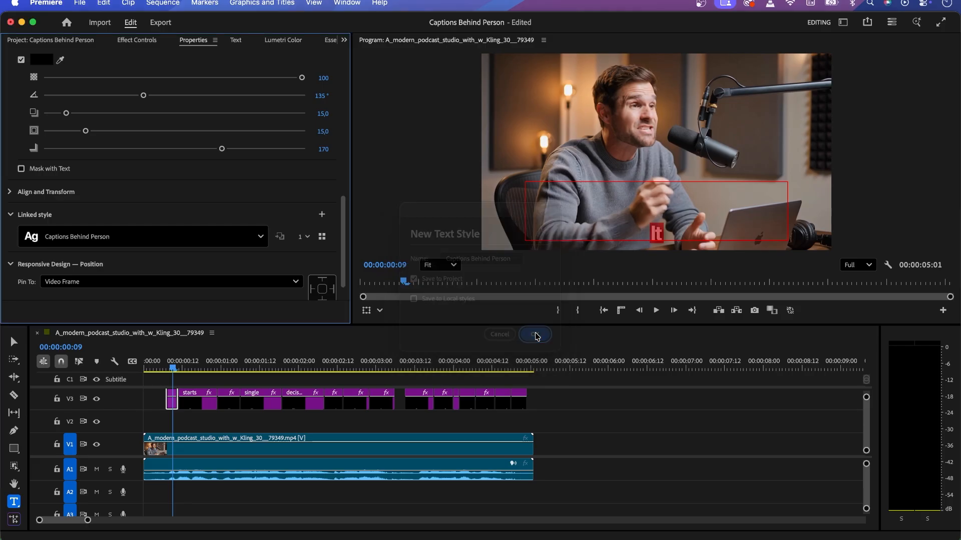
{"action": "left_click", "coordinate": [343, 40]}
{"action": "left_click", "coordinate": [361, 56]}
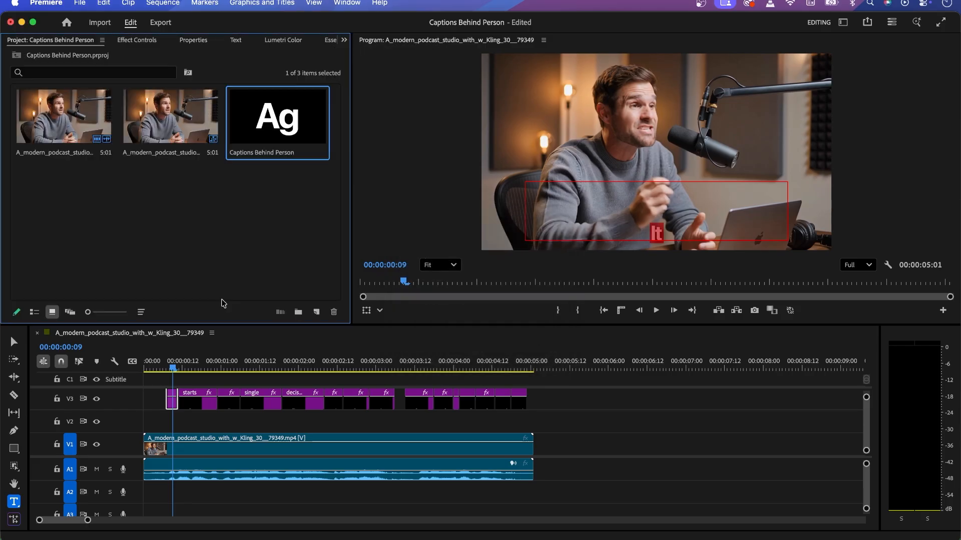
Step: Drop the Captions Behind Person style onto the V3 caption graphics and play them back
{"action": "left_click_drag", "start_coordinate": [165, 374], "coordinate": [195, 374]}
{"action": "left_click_drag", "start_coordinate": [543, 424], "coordinate": [180, 403]}
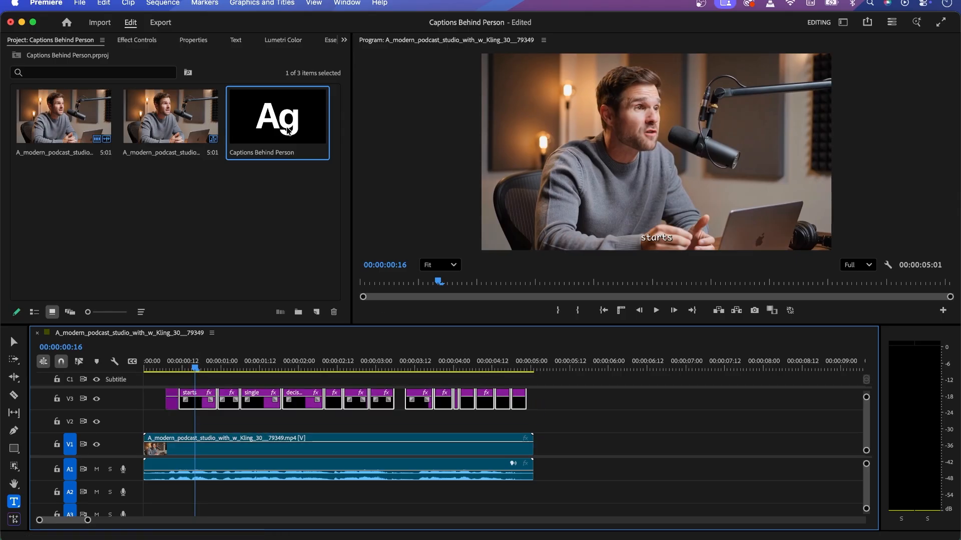
{"action": "left_click_drag", "start_coordinate": [264, 321], "coordinate": [265, 400]}
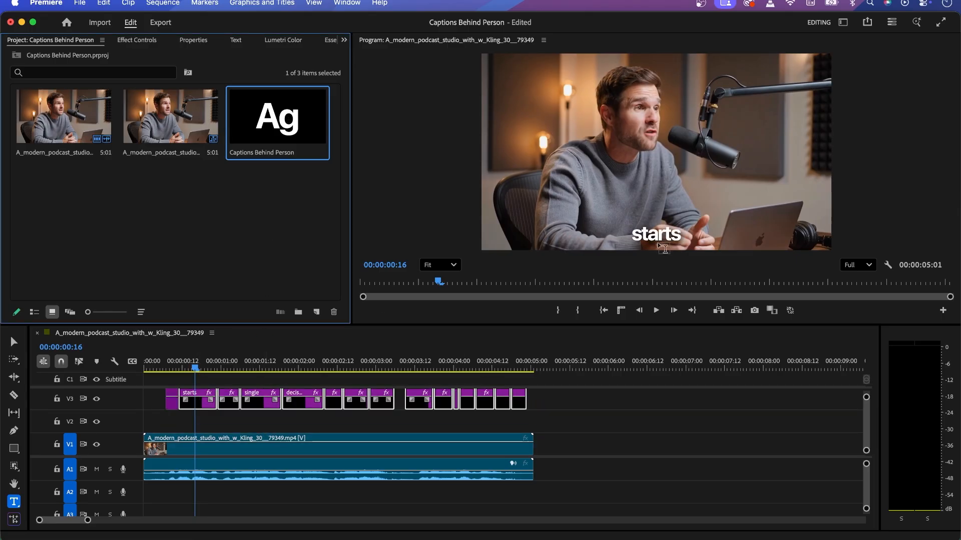
{"action": "left_click", "coordinate": [14, 342]}
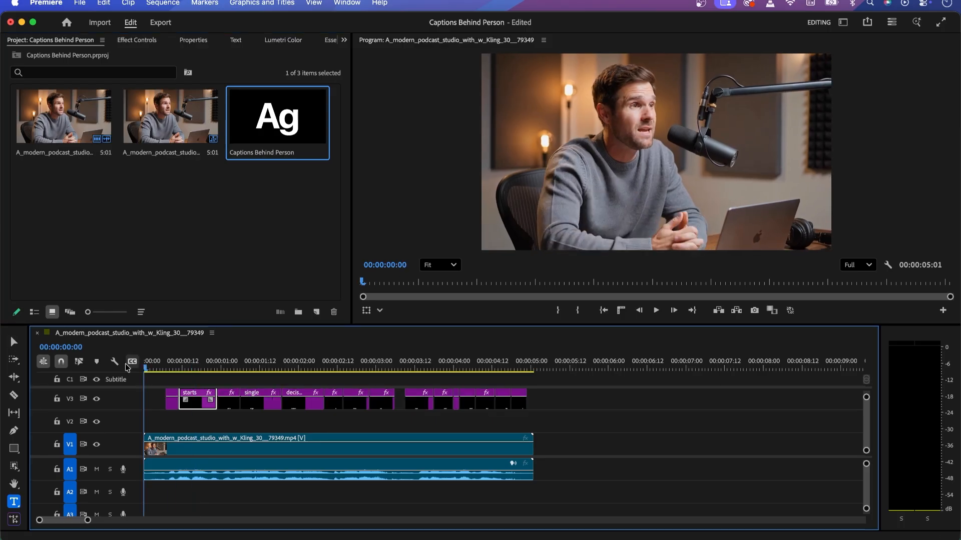
{"action": "key", "text": "space"}
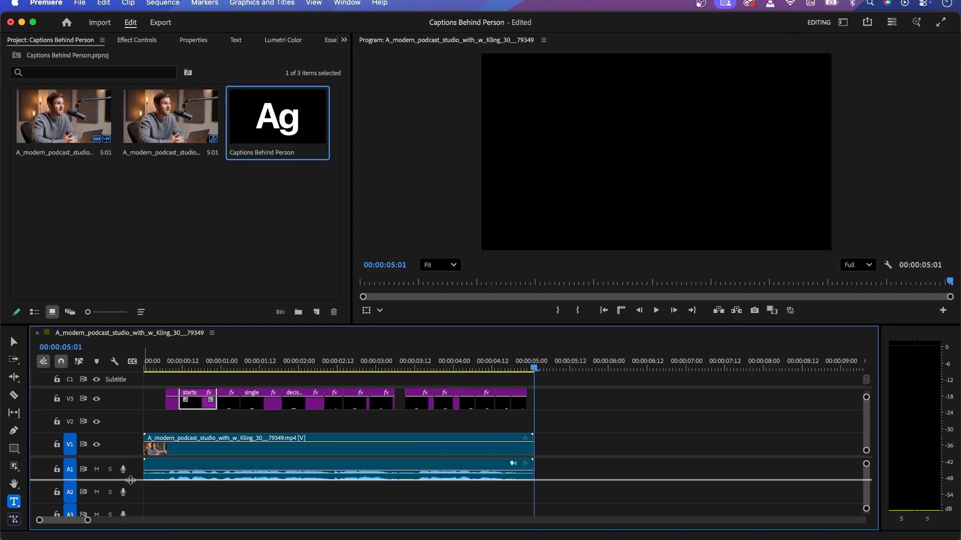
Step: Alt-drag the V1 podcast video clip up to make a copy on V2
{"action": "scroll", "coordinate": [212, 483], "scroll_direction": "up", "scroll_amount": 2}
{"action": "left_click", "coordinate": [212, 482]}
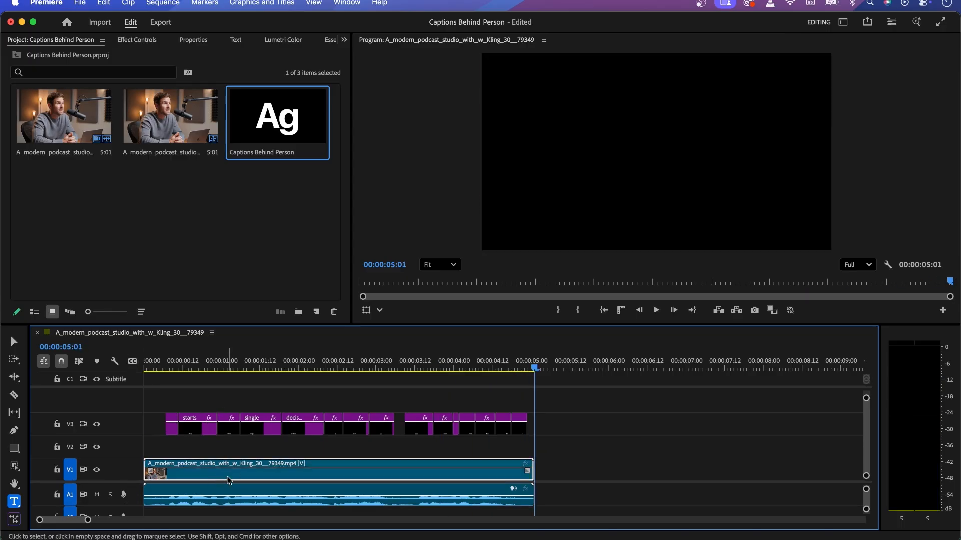
{"action": "left_click_drag", "start_coordinate": [228, 480], "coordinate": [235, 454]}
{"action": "left_click", "coordinate": [235, 452]}
{"action": "left_click", "coordinate": [157, 363]}
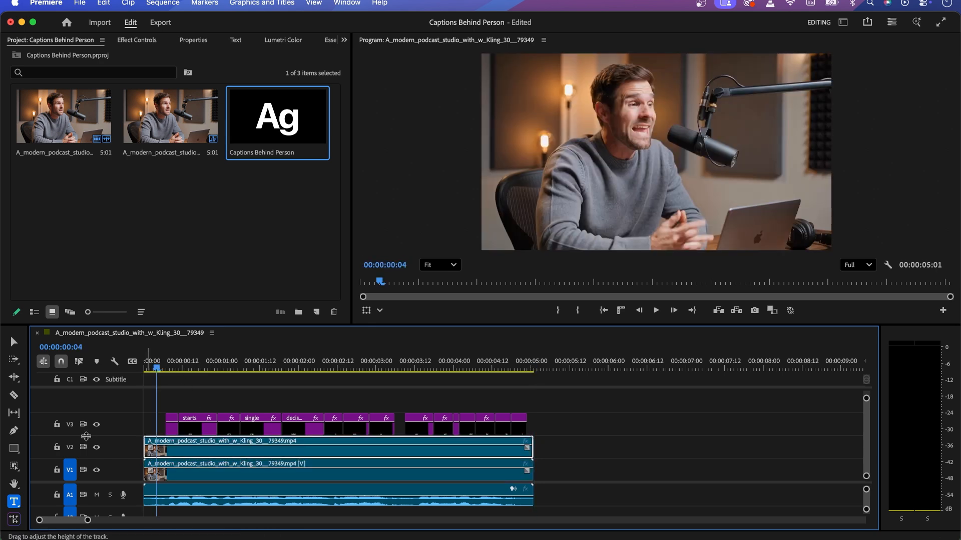
Step: Object-mask the speaker on the V2 copy and track the mask forward through the clip
{"action": "left_click", "coordinate": [14, 468]}
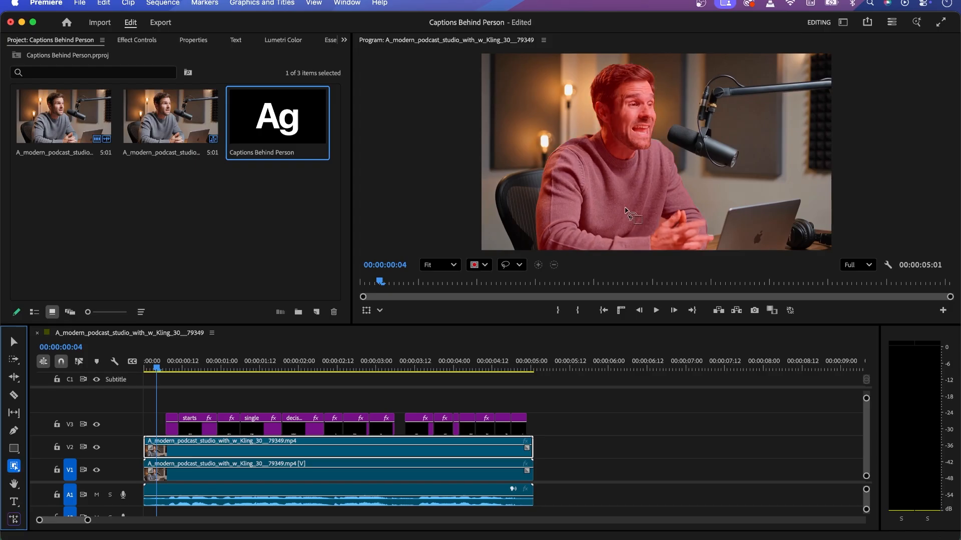
{"action": "left_click", "coordinate": [625, 199]}
{"action": "left_click", "coordinate": [625, 198]}
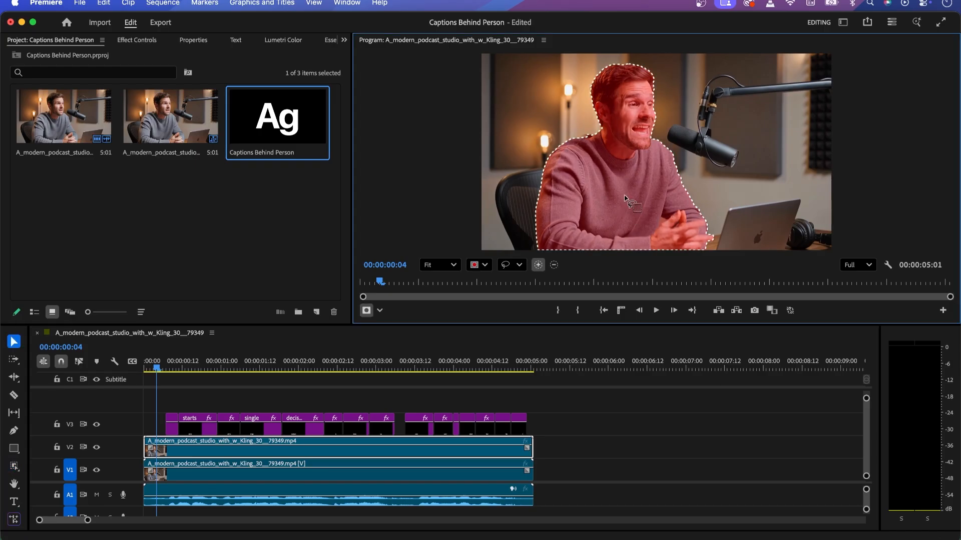
{"action": "left_click", "coordinate": [344, 41]}
{"action": "left_click", "coordinate": [354, 72]}
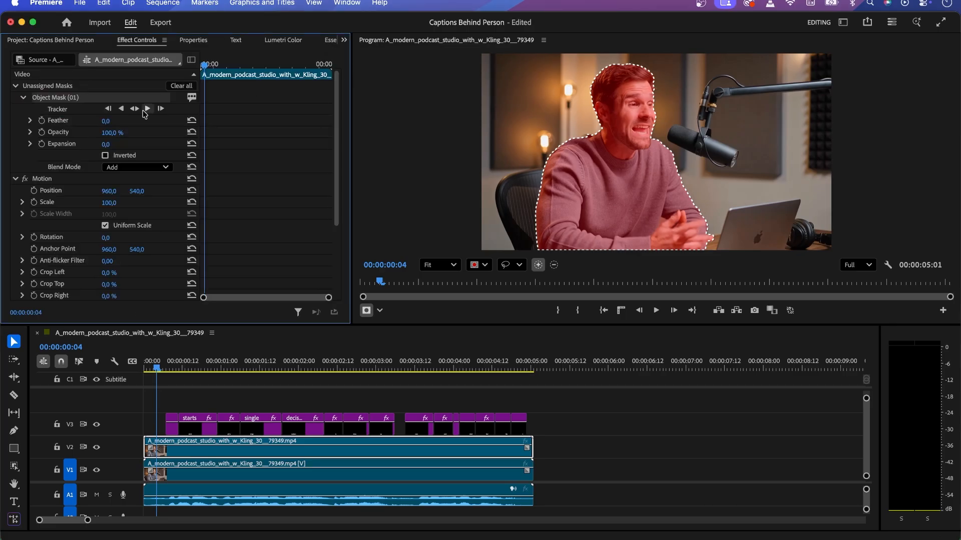
{"action": "left_click", "coordinate": [136, 109]}
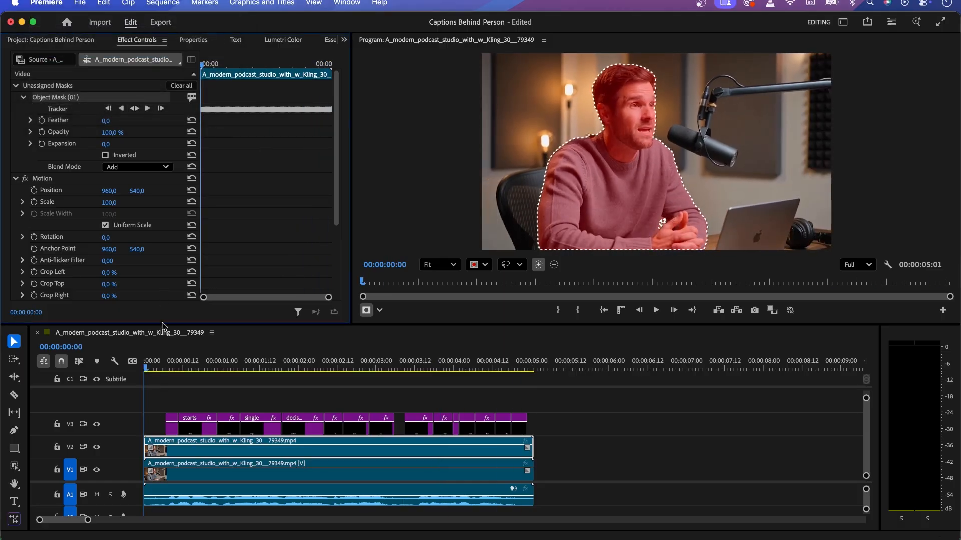
{"action": "left_click_drag", "start_coordinate": [48, 271], "coordinate": [52, 227]}
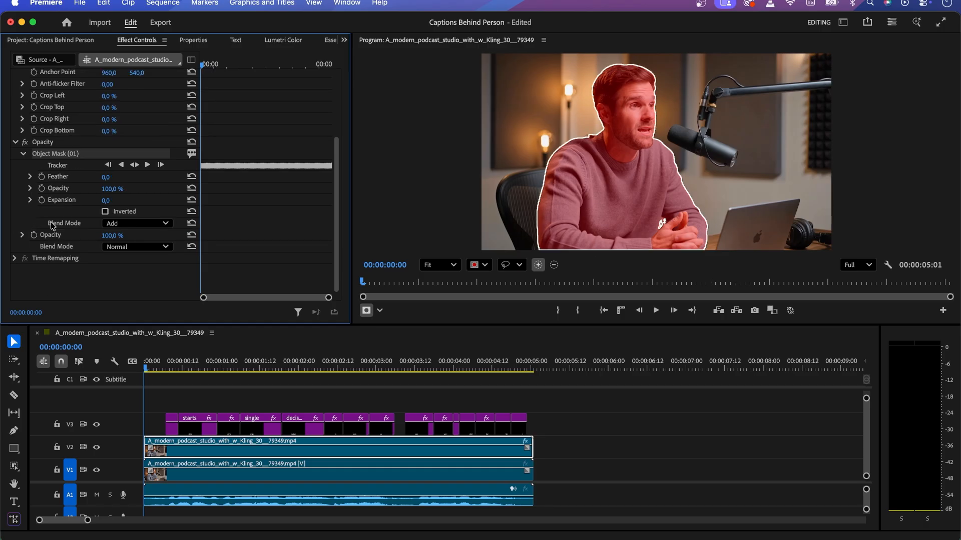
Step: Toggle V1 output off and back on to verify the speaker mask
{"action": "left_click", "coordinate": [98, 471]}
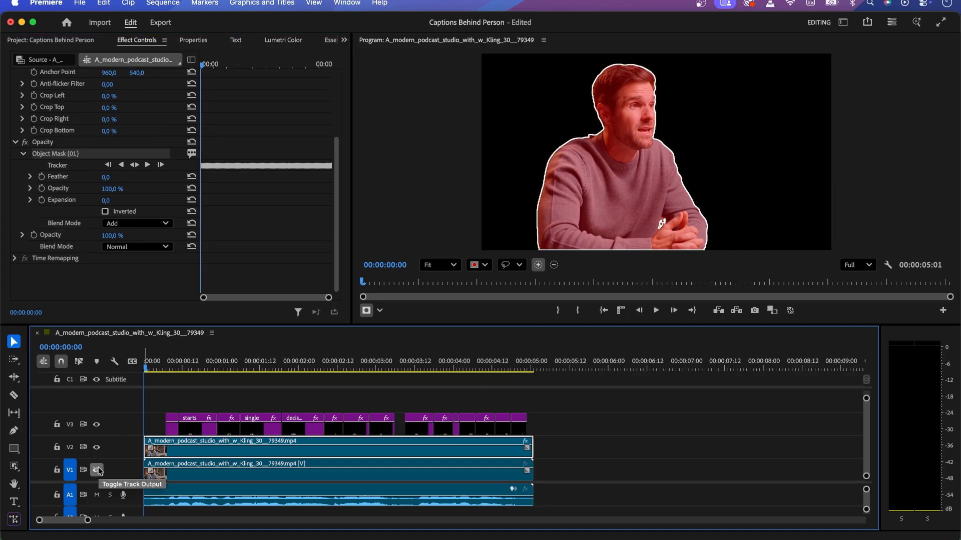
{"action": "left_click", "coordinate": [97, 470]}
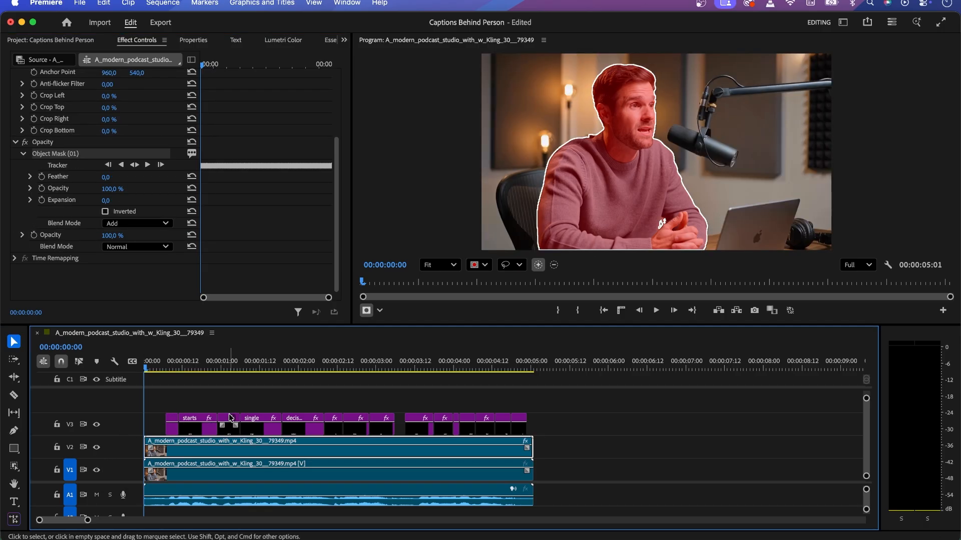
{"action": "left_click", "coordinate": [218, 406]}
Step: Move the masked speaker copy up to V6 above the captions and play it back
{"action": "left_click_drag", "start_coordinate": [394, 325], "coordinate": [394, 265]}
{"action": "left_click_drag", "start_coordinate": [298, 443], "coordinate": [230, 338]}
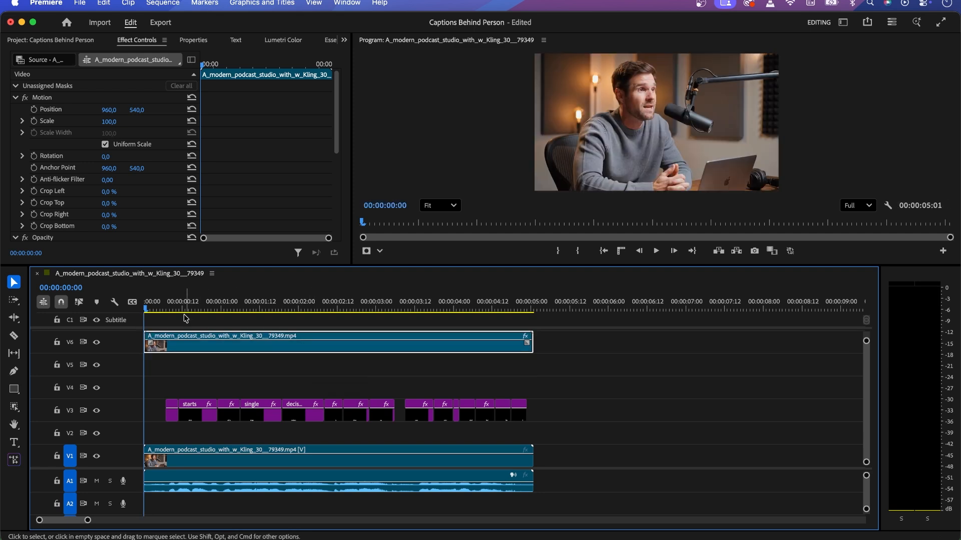
{"action": "left_click_drag", "start_coordinate": [165, 309], "coordinate": [172, 312]}
{"action": "key", "text": "space"}
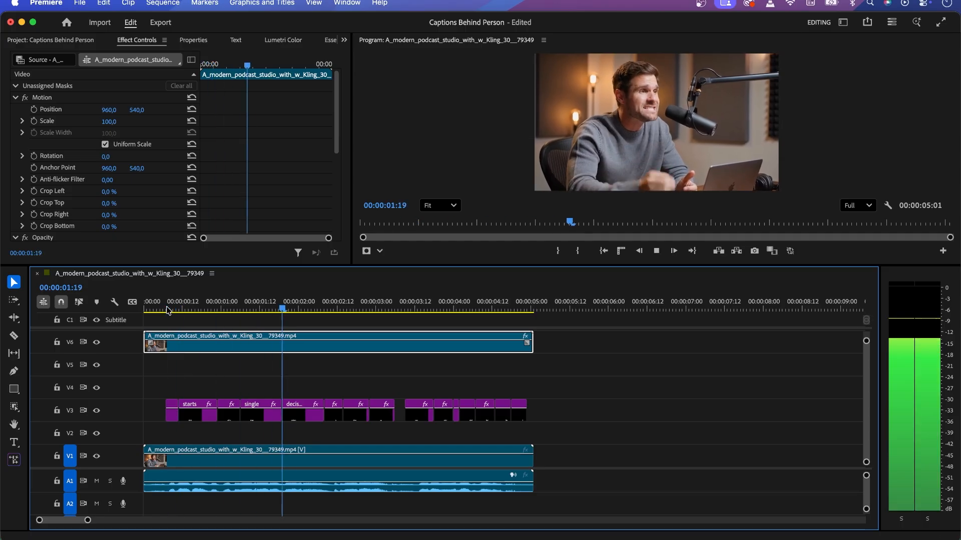
{"action": "key", "text": "space"}
Step: Move the It clip down to track V2 and set its text to font size 80
{"action": "left_click_drag", "start_coordinate": [171, 413], "coordinate": [172, 434]}
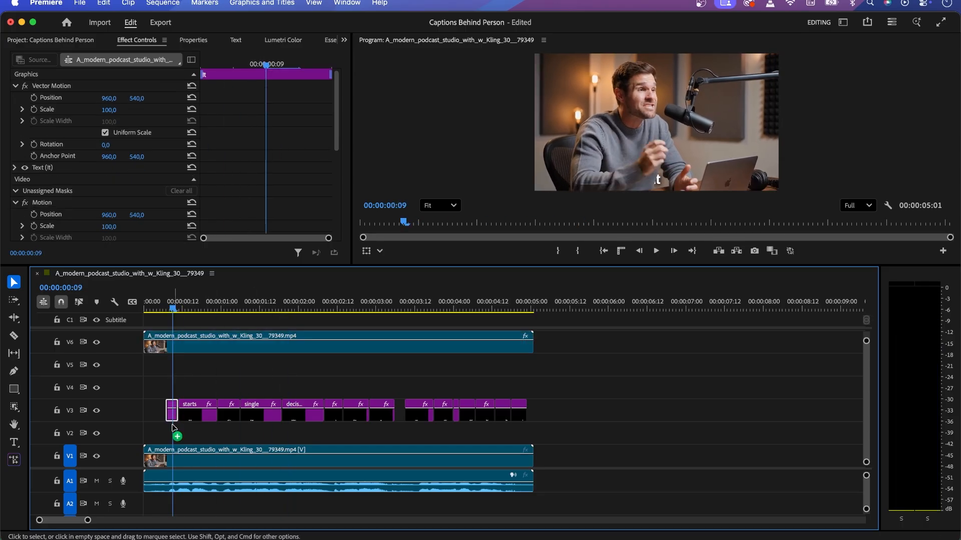
{"action": "left_click", "coordinate": [170, 306]}
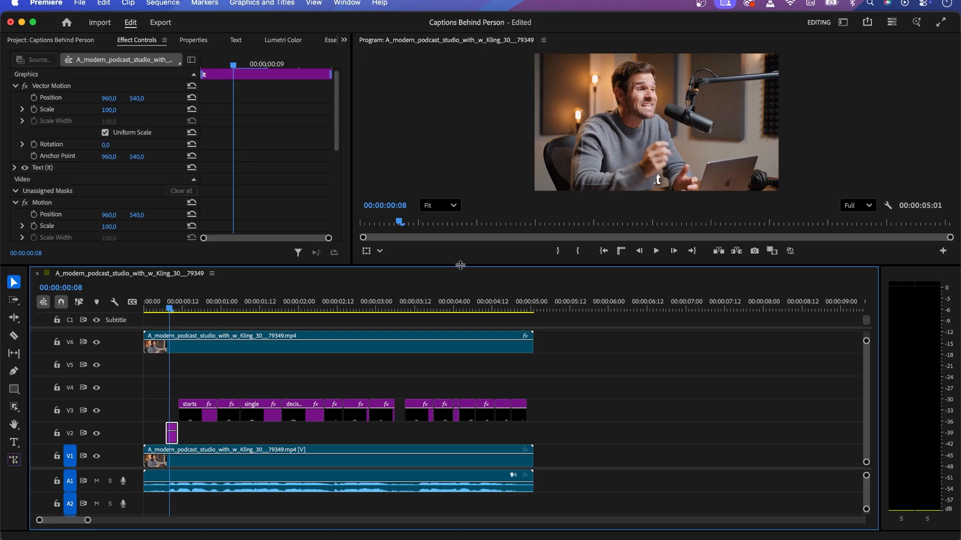
{"action": "left_click_drag", "start_coordinate": [479, 265], "coordinate": [470, 306]}
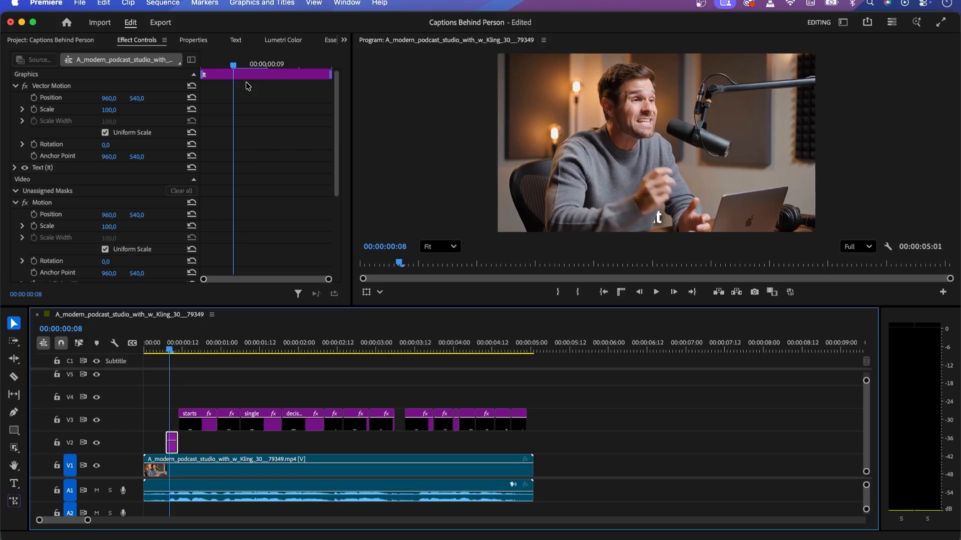
{"action": "left_click", "coordinate": [202, 42]}
{"action": "left_click", "coordinate": [62, 78]}
{"action": "left_click", "coordinate": [109, 200]}
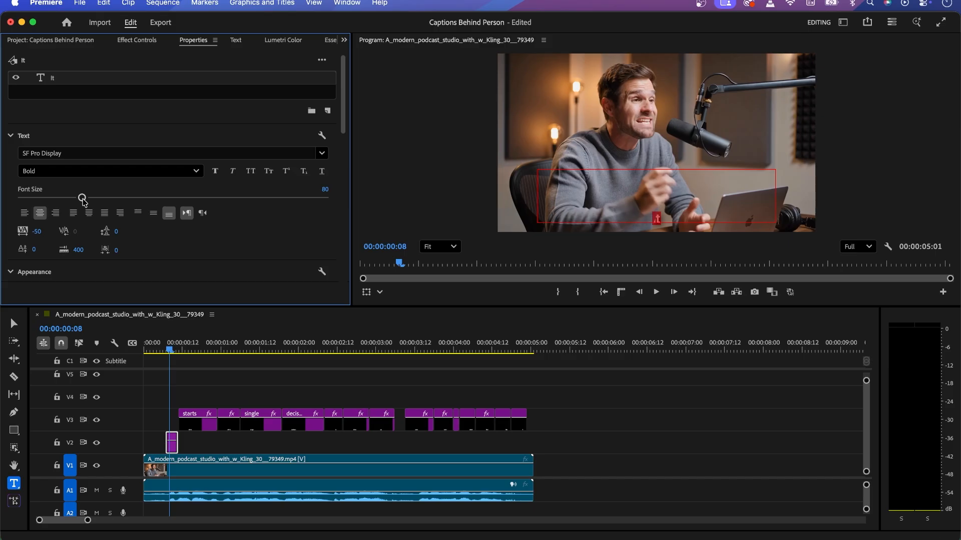
Step: Drag the It text box to the top-left of the frame and preview it
{"action": "left_click", "coordinate": [14, 324]}
{"action": "left_click", "coordinate": [643, 204]}
{"action": "left_click_drag", "start_coordinate": [643, 203], "coordinate": [542, 67]}
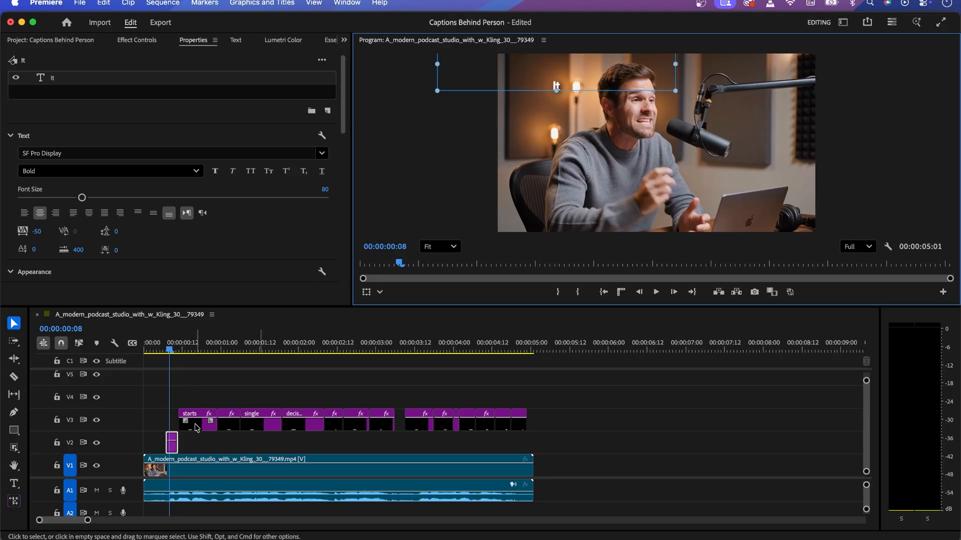
{"action": "left_click", "coordinate": [157, 349]}
{"action": "key", "text": "space"}
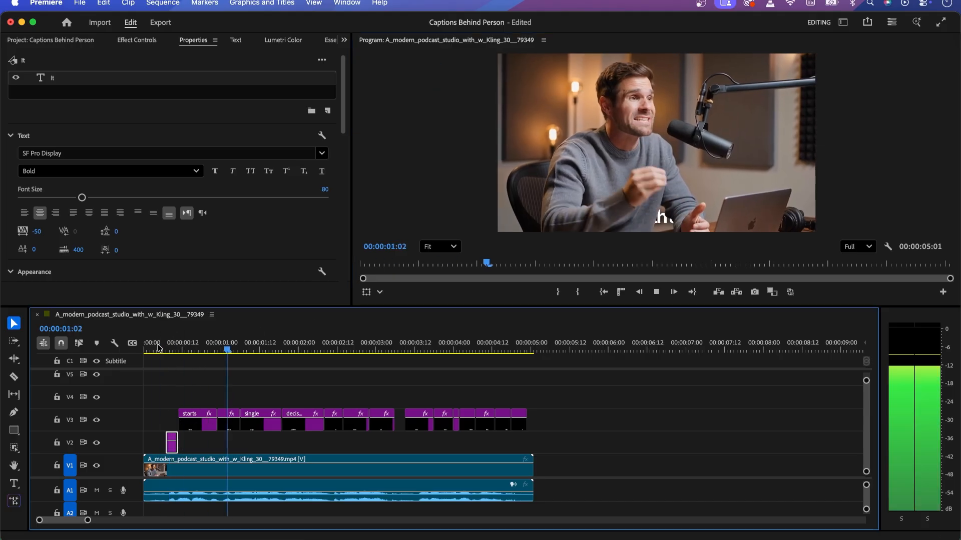
Step: Lengthen the It clip and move the starts caption up beside It at the top
{"action": "key", "text": "space"}
{"action": "left_click_drag", "start_coordinate": [175, 447], "coordinate": [217, 447]}
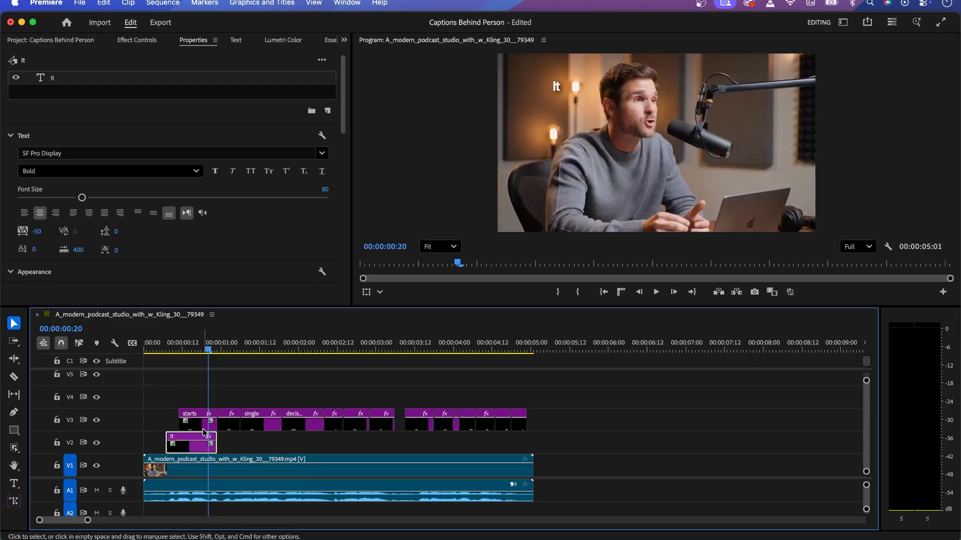
{"action": "left_click", "coordinate": [183, 351]}
{"action": "left_click_drag", "start_coordinate": [185, 356], "coordinate": [195, 352]}
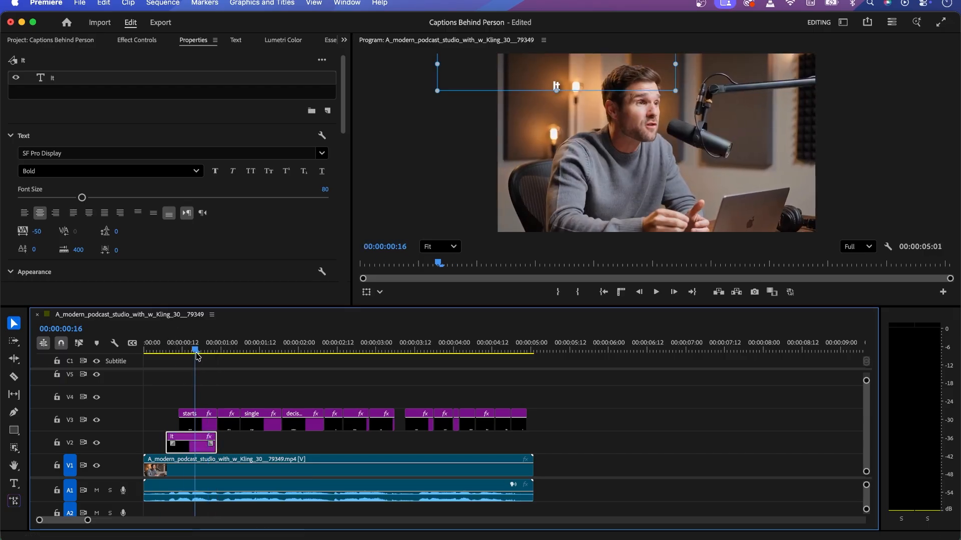
{"action": "left_click", "coordinate": [198, 423]}
{"action": "left_click_drag", "start_coordinate": [681, 196], "coordinate": [611, 80]}
{"action": "left_click_drag", "start_coordinate": [605, 79], "coordinate": [603, 80]}
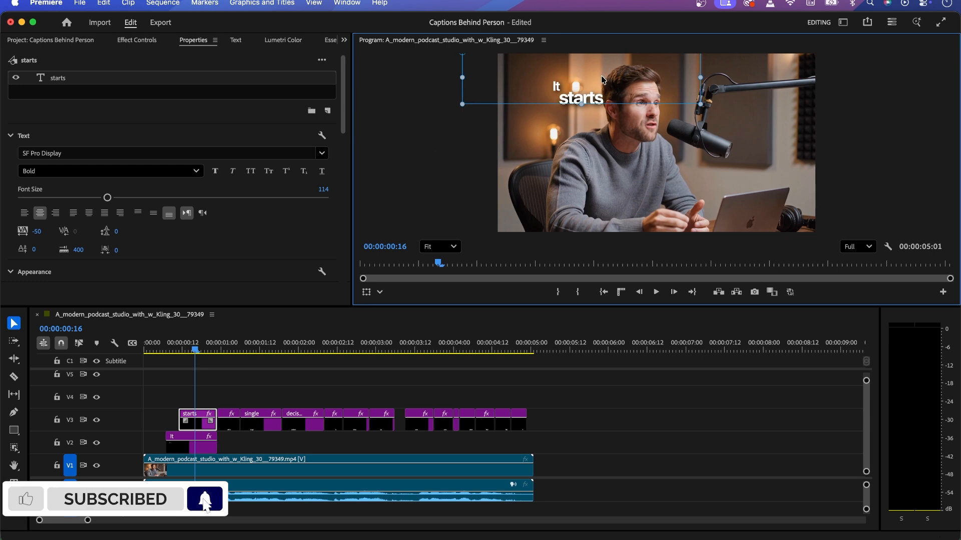
Step: Enlarge the starts caption to font size 186
{"action": "double_click", "coordinate": [64, 79]}
{"action": "left_click_drag", "start_coordinate": [107, 198], "coordinate": [156, 210]}
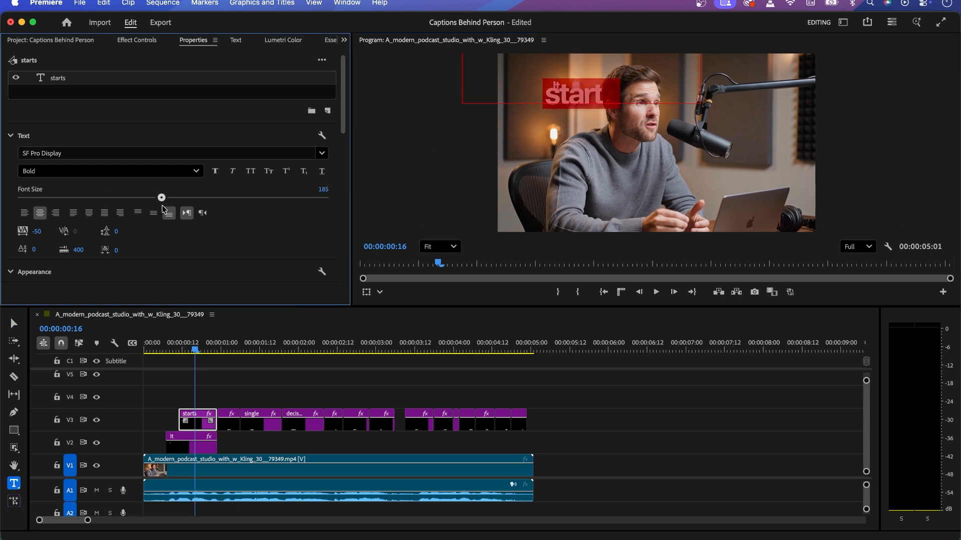
{"action": "left_click", "coordinate": [14, 324]}
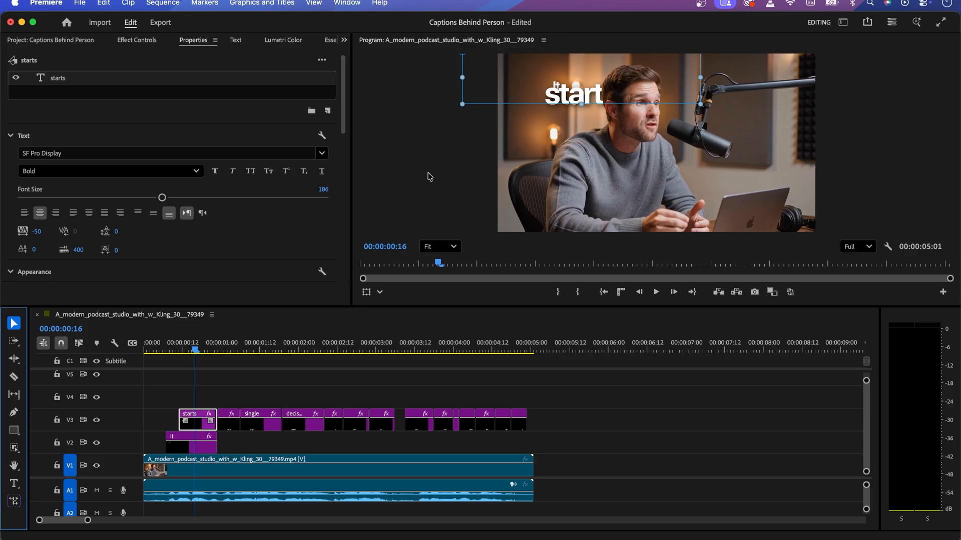
{"action": "left_click", "coordinate": [589, 102]}
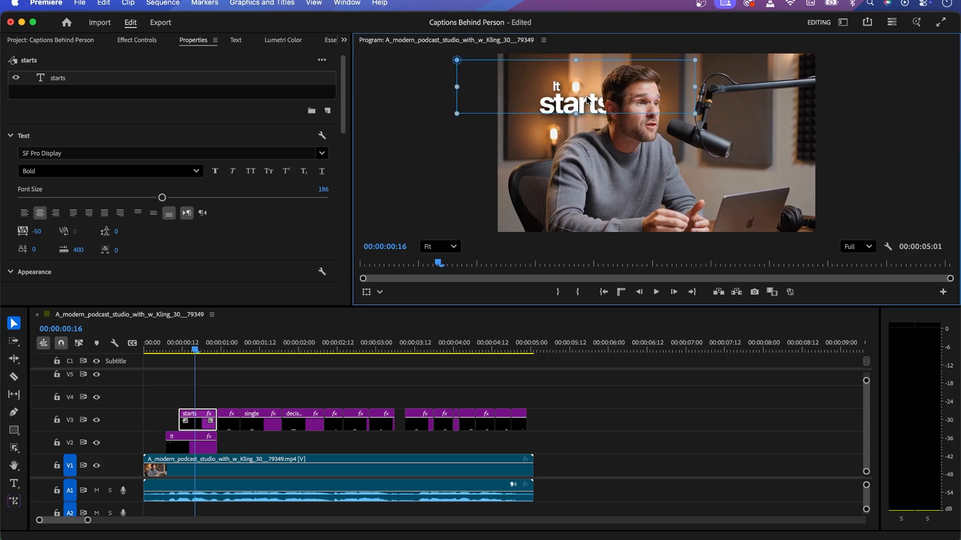
Step: Review the It layer's text settings and replay the sequence from the start
{"action": "left_click", "coordinate": [189, 450]}
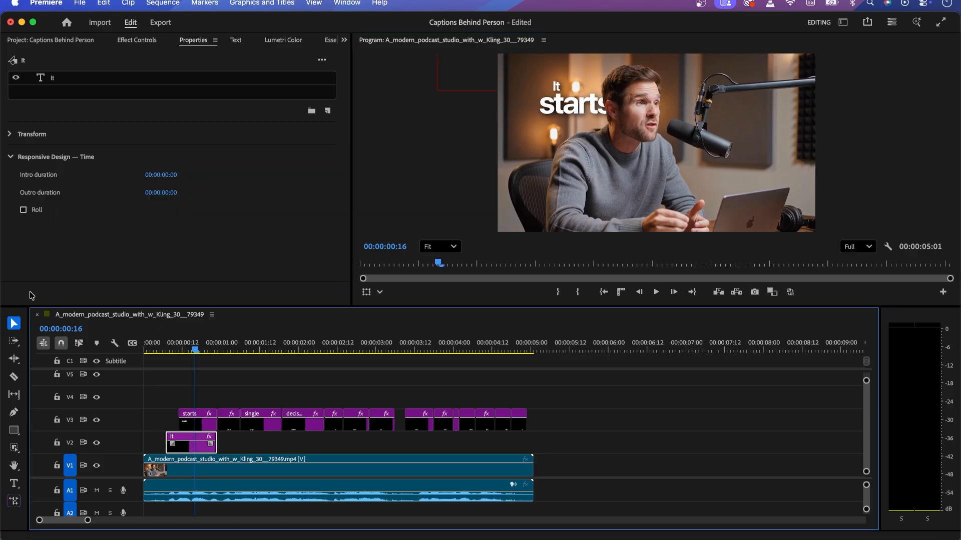
{"action": "left_click", "coordinate": [51, 77]}
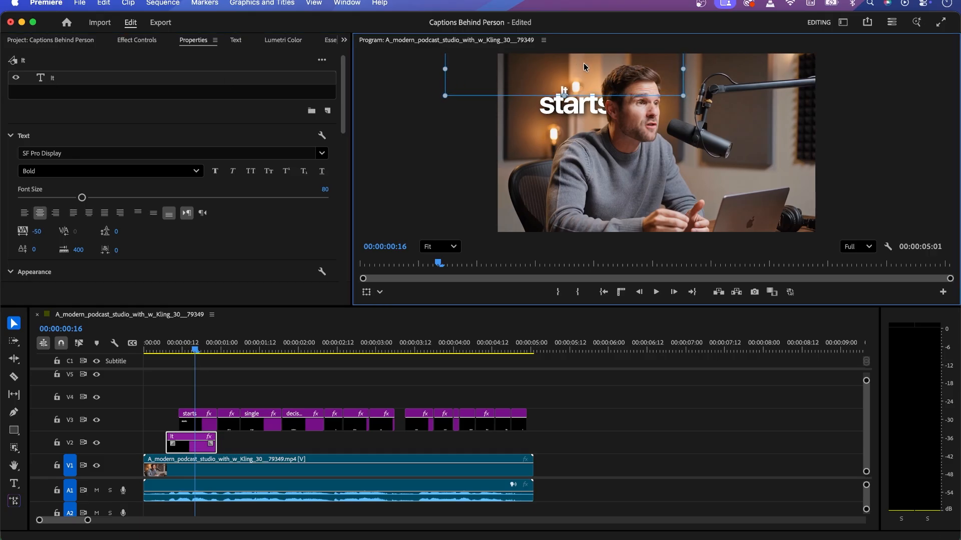
{"action": "left_click", "coordinate": [147, 349]}
{"action": "key", "text": "space"}
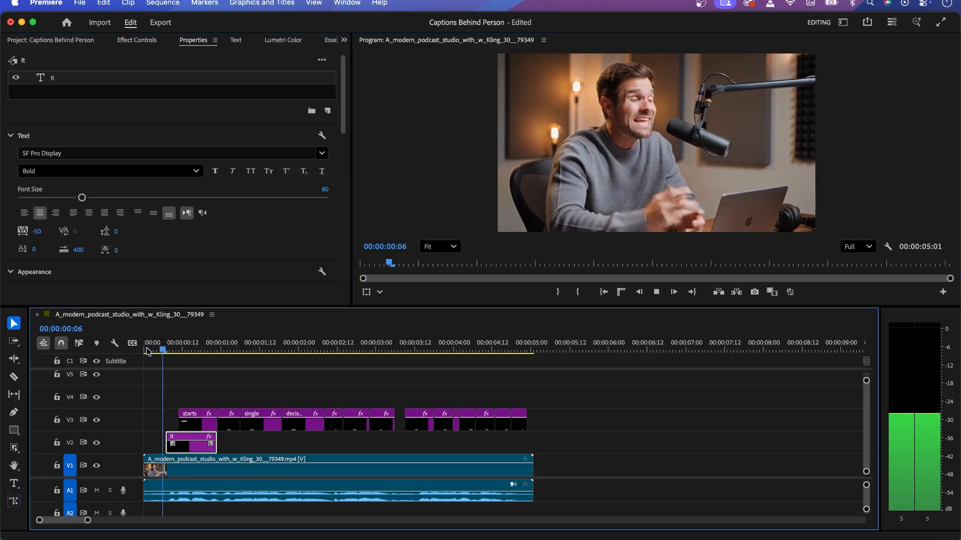
Step: Replay the opening and move the with a clip from V3 down to V2
{"action": "key", "text": "space"}
{"action": "left_click", "coordinate": [150, 350]}
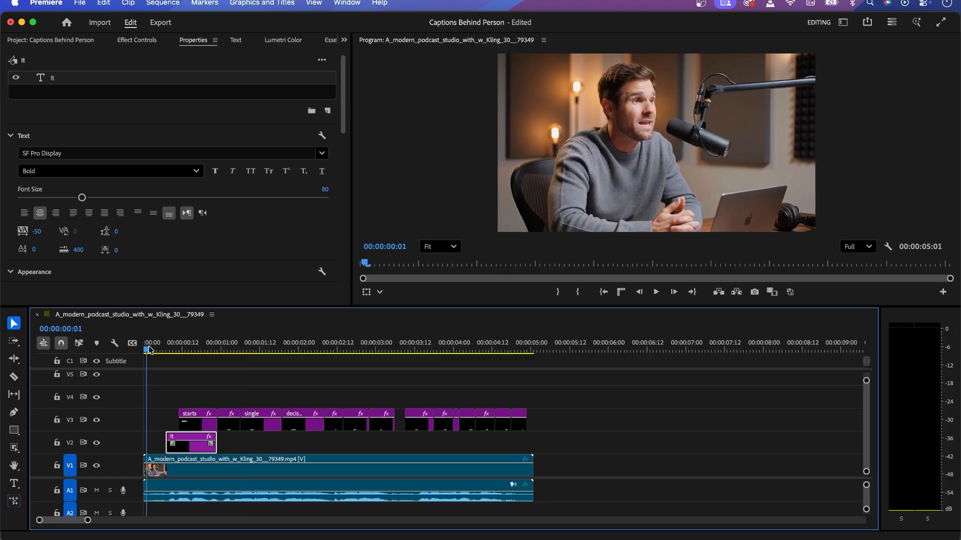
{"action": "key", "text": "space"}
{"action": "key", "text": "space"}
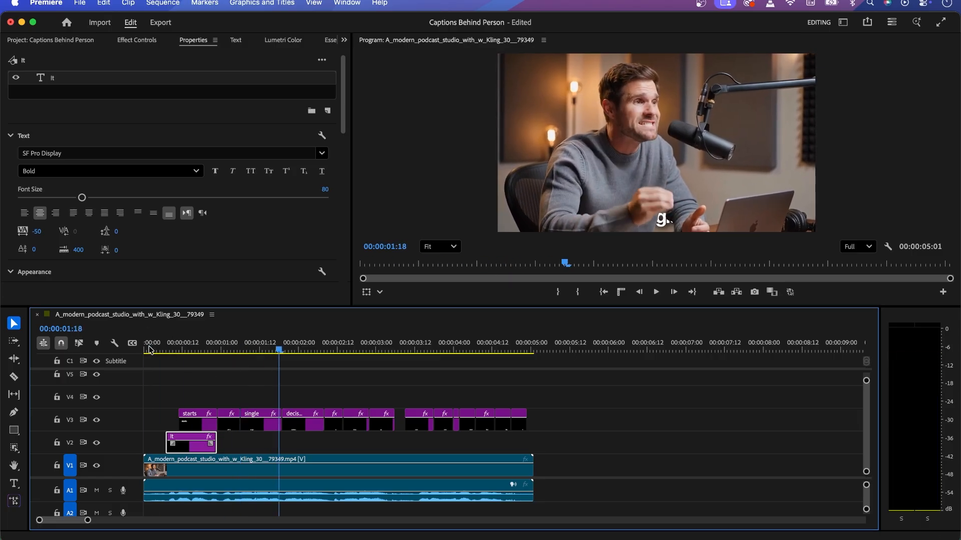
{"action": "left_click_drag", "start_coordinate": [202, 336], "coordinate": [238, 340]}
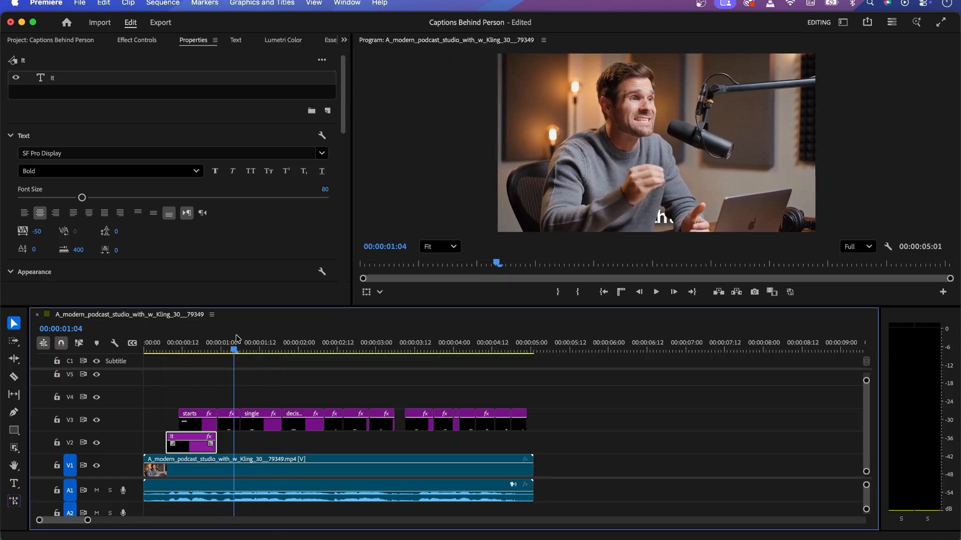
{"action": "left_click_drag", "start_coordinate": [230, 423], "coordinate": [280, 443]}
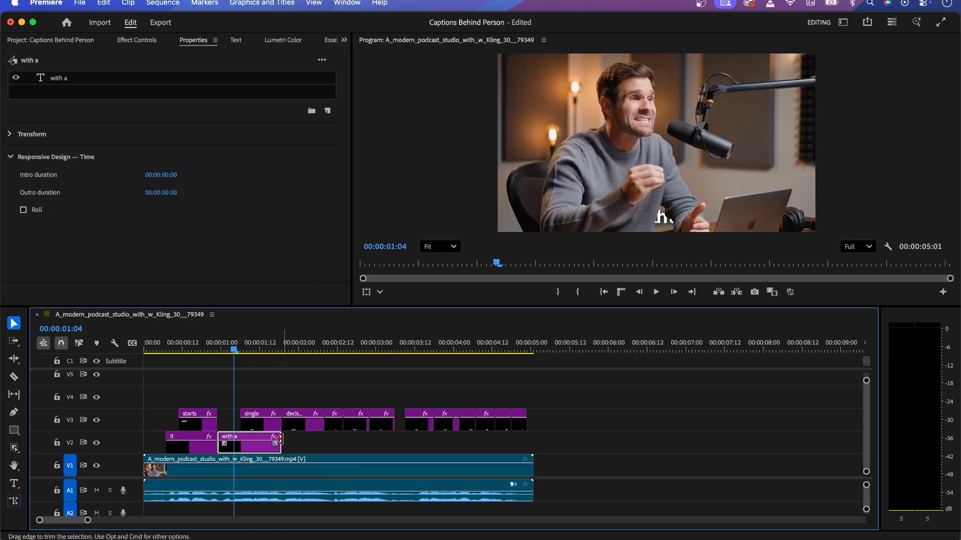
Step: Place the with a caption at the top-left and enlarge it to font size 135
{"action": "left_click", "coordinate": [58, 85]}
{"action": "left_click_drag", "start_coordinate": [630, 212], "coordinate": [549, 74]}
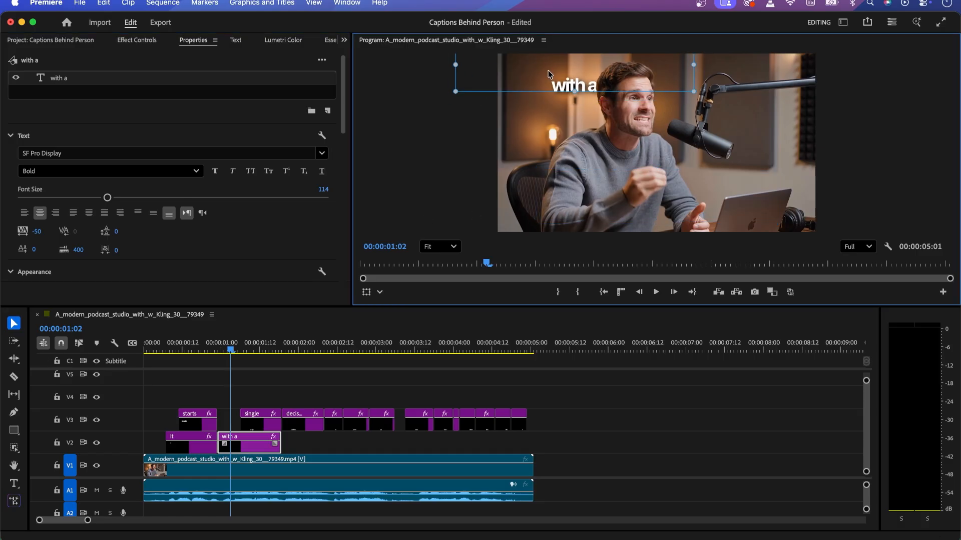
{"action": "key", "text": "t"}
{"action": "left_click", "coordinate": [107, 199]}
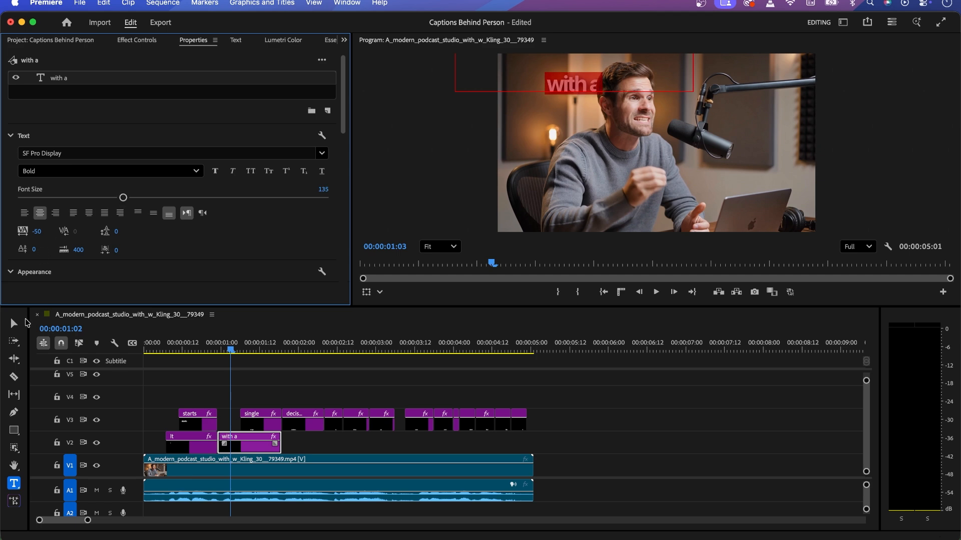
{"action": "left_click", "coordinate": [14, 324]}
{"action": "left_click_drag", "start_coordinate": [572, 71], "coordinate": [570, 81]}
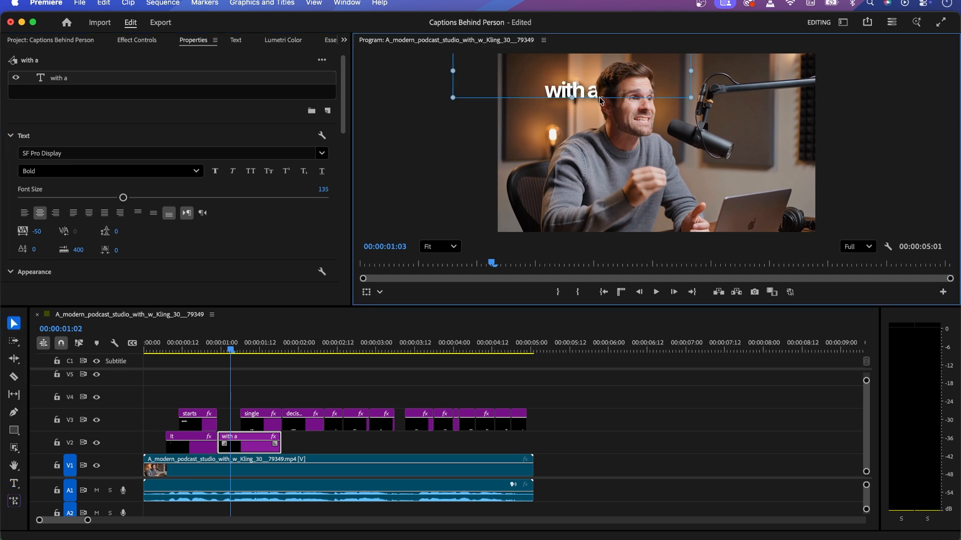
Step: Preview the with a caption in playback
{"action": "left_click", "coordinate": [209, 349]}
{"action": "key", "text": "space"}
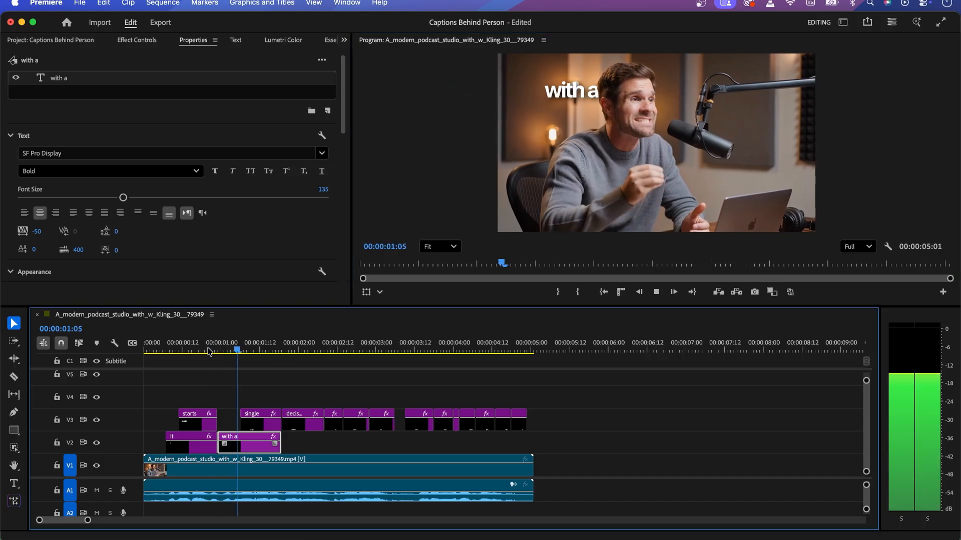
{"action": "left_click", "coordinate": [263, 425]}
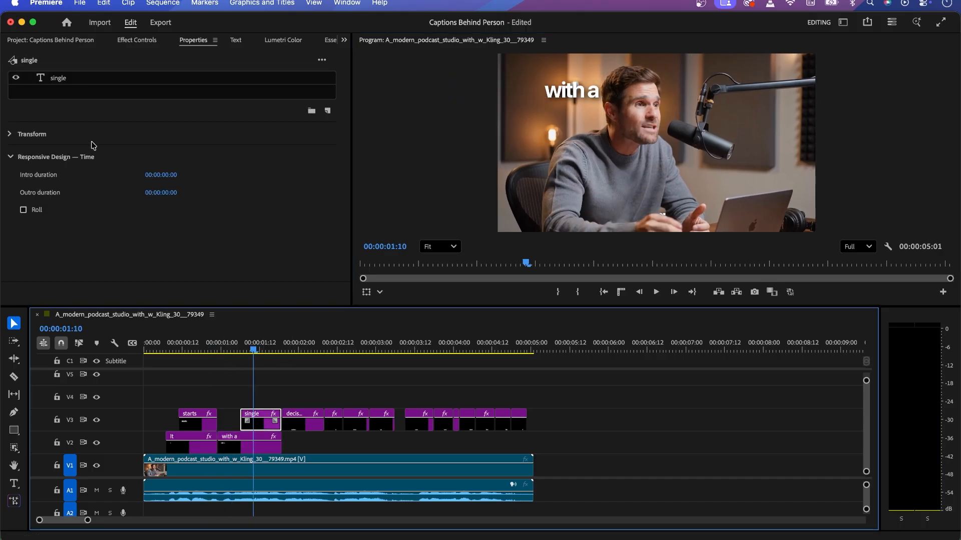
Step: Move single up beside with a and enlarge it to font size 217
{"action": "left_click", "coordinate": [65, 81]}
{"action": "left_click_drag", "start_coordinate": [643, 185], "coordinate": [688, 75]}
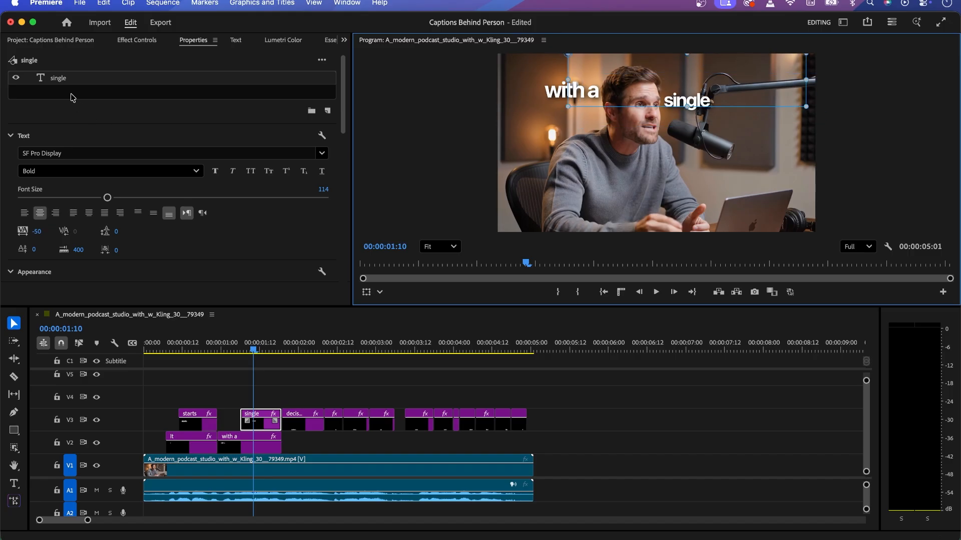
{"action": "double_click", "coordinate": [60, 79]}
{"action": "left_click_drag", "start_coordinate": [107, 197], "coordinate": [185, 206]}
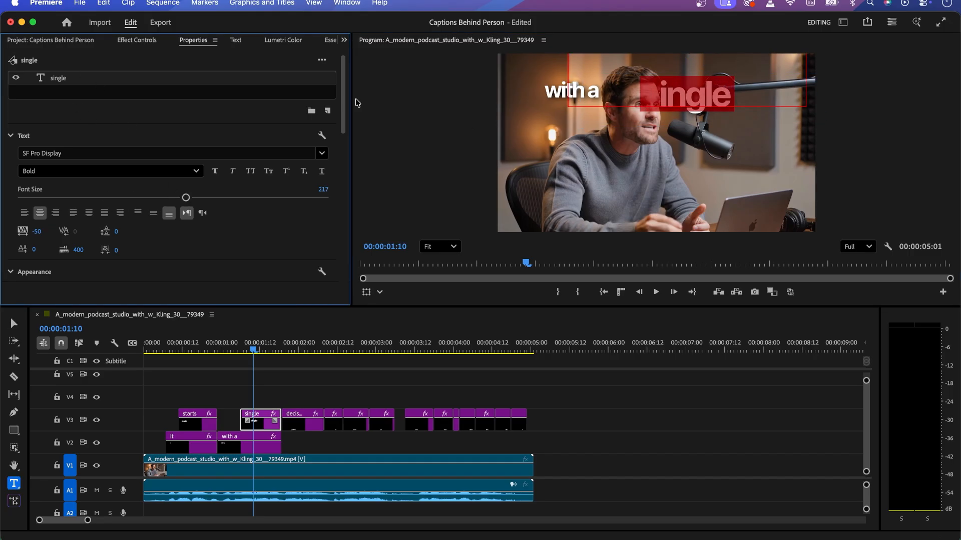
Step: Shift single right so the whole word shows, and copy the podcast video onto V5
{"action": "left_click", "coordinate": [15, 325]}
{"action": "left_click", "coordinate": [681, 107]}
{"action": "left_click_drag", "start_coordinate": [699, 95], "coordinate": [710, 112]}
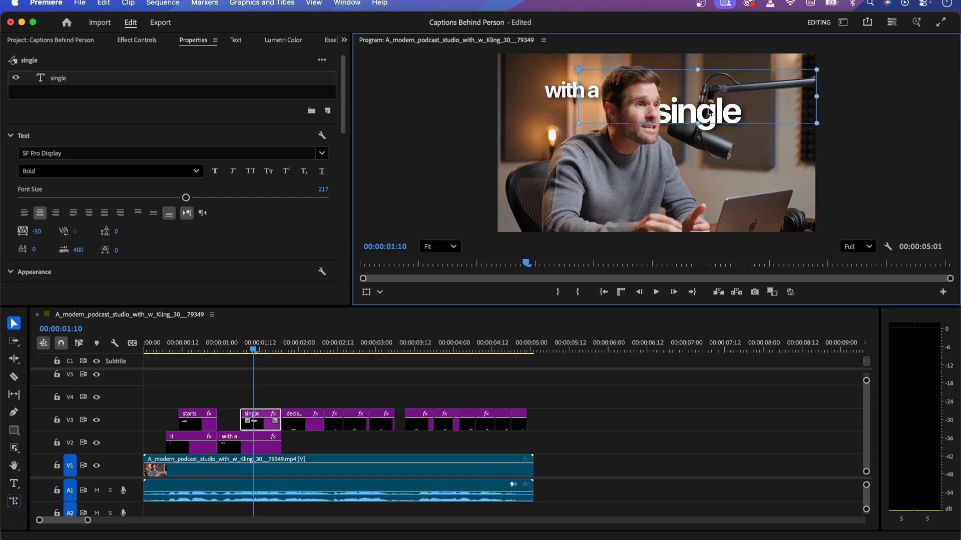
{"action": "left_click_drag", "start_coordinate": [314, 459], "coordinate": [317, 384]}
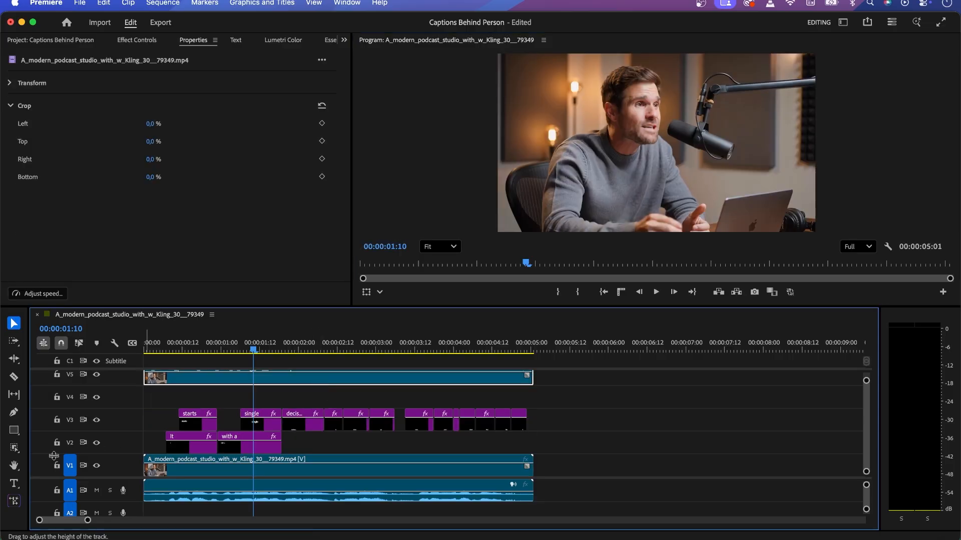
Step: Mask the microphone on the V5 video copy, track it, and apply it to Opacity
{"action": "left_click", "coordinate": [15, 449]}
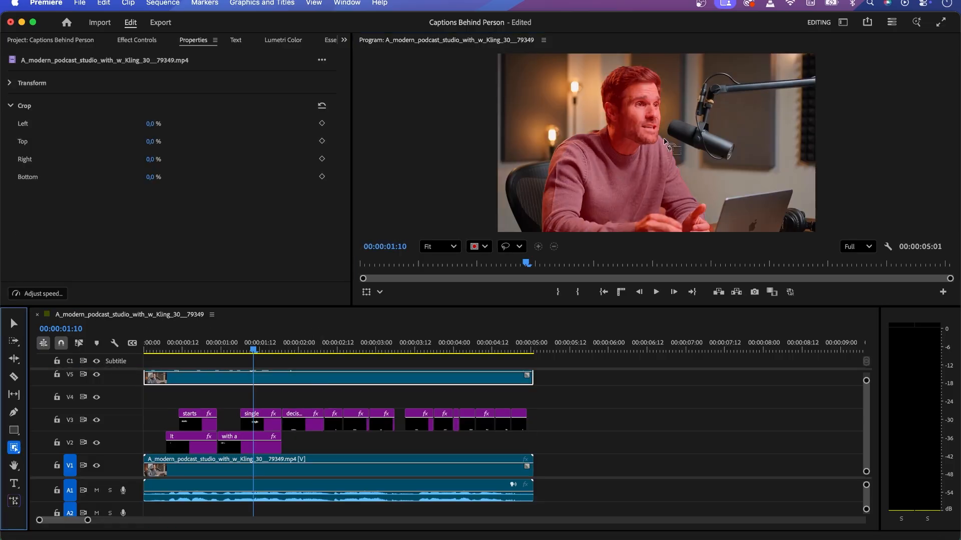
{"action": "left_click", "coordinate": [702, 133]}
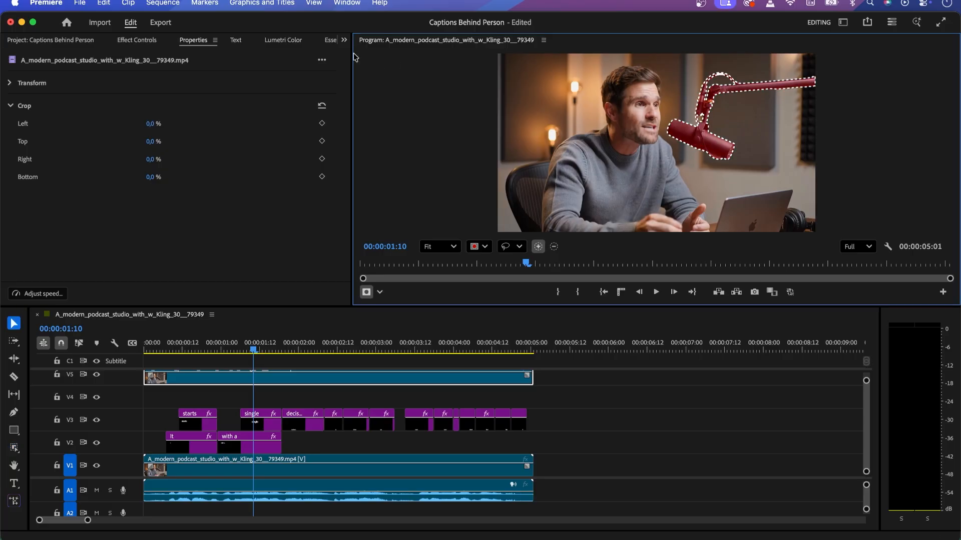
{"action": "left_click", "coordinate": [344, 40]}
{"action": "left_click", "coordinate": [370, 69]}
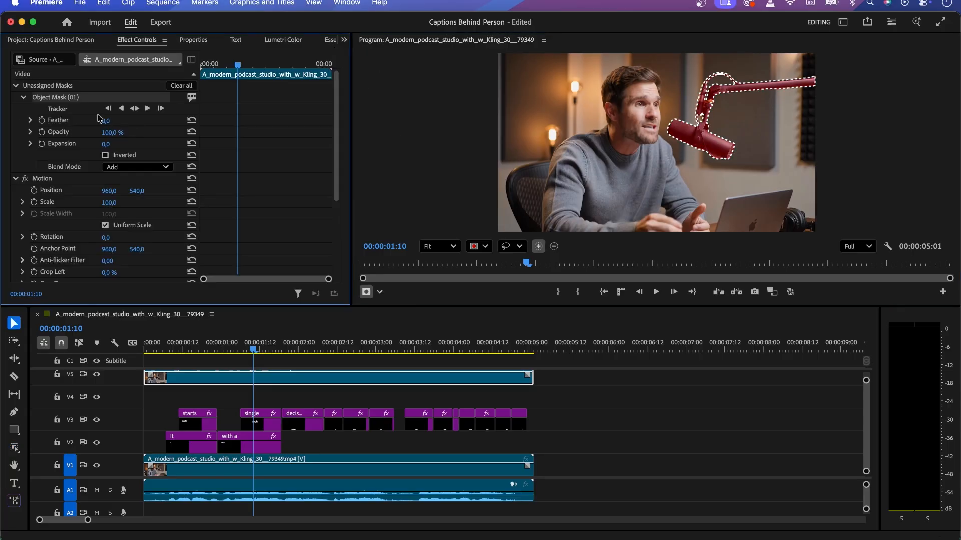
{"action": "left_click", "coordinate": [135, 108]}
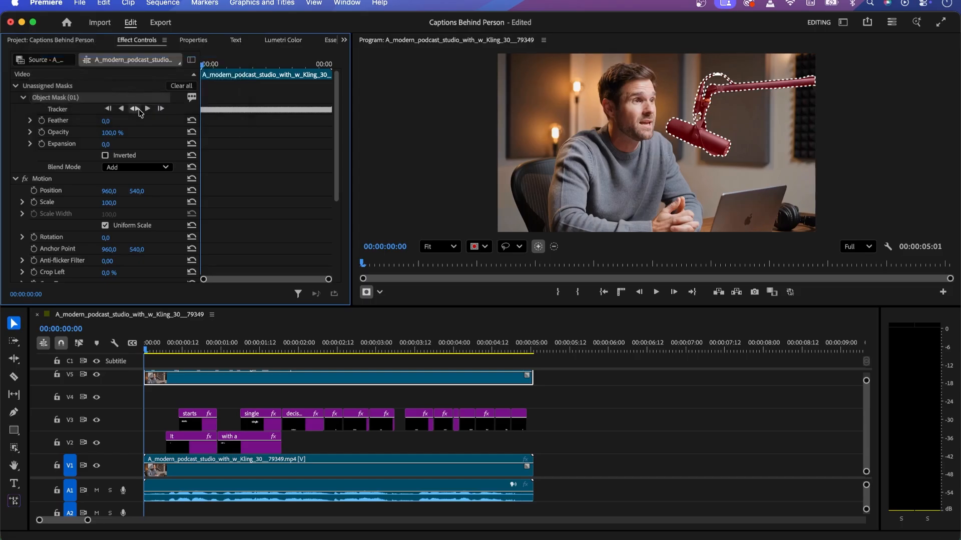
{"action": "left_click_drag", "start_coordinate": [68, 259], "coordinate": [55, 223]}
Step: Play back to check the microphone now sits in front of single
{"action": "left_click_drag", "start_coordinate": [254, 350], "coordinate": [141, 347]}
{"action": "left_click", "coordinate": [287, 403]}
{"action": "key", "text": "space"}
{"action": "key", "text": "space"}
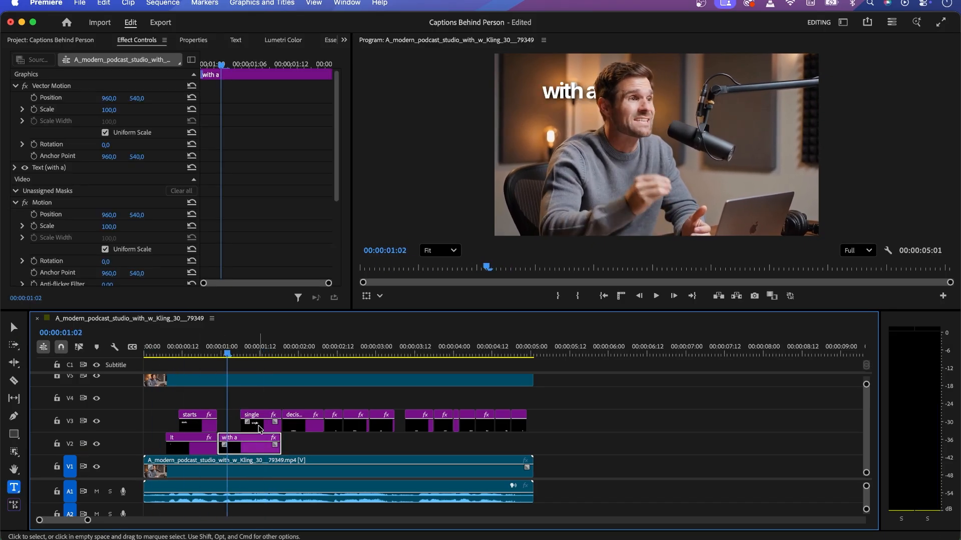
Step: Move single up to V4 and split the with a clip, lifting its right half to V3
{"action": "left_click_drag", "start_coordinate": [254, 423], "coordinate": [254, 399]}
{"action": "left_click", "coordinate": [200, 352]}
{"action": "key", "text": "space"}
{"action": "key", "text": "space"}
{"action": "key", "text": "Left"}
{"action": "key", "text": "c"}
{"action": "left_click", "coordinate": [240, 433]}
{"action": "key", "text": "v"}
{"action": "left_click_drag", "start_coordinate": [254, 451], "coordinate": [281, 447]}
{"action": "left_click", "coordinate": [230, 352]}
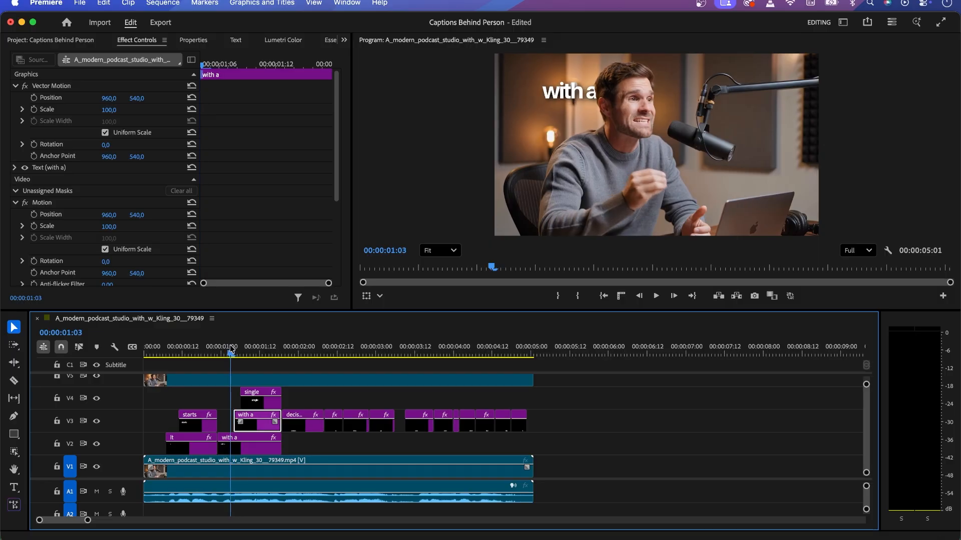
Step: Check the lower with caption's text and nudge it up slightly
{"action": "left_click", "coordinate": [15, 488]}
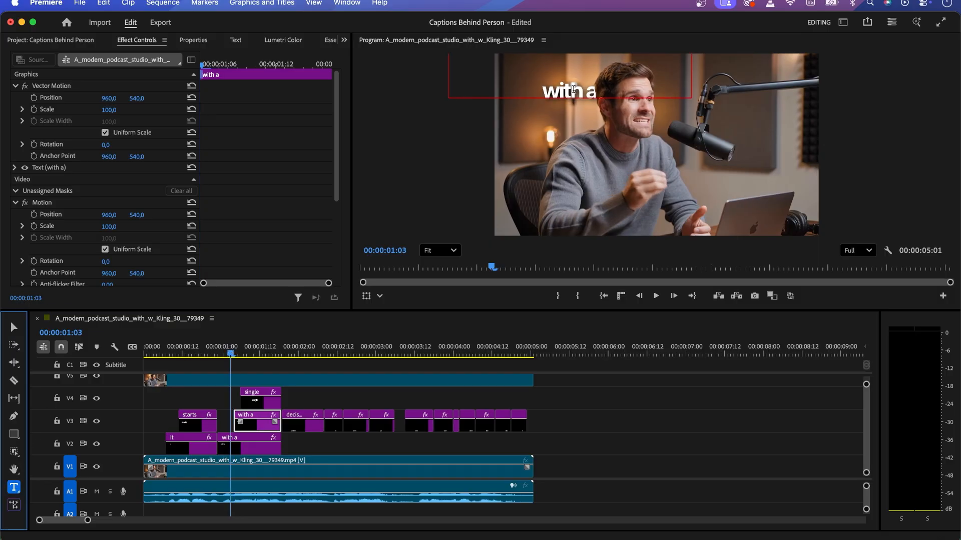
{"action": "left_click", "coordinate": [596, 93]}
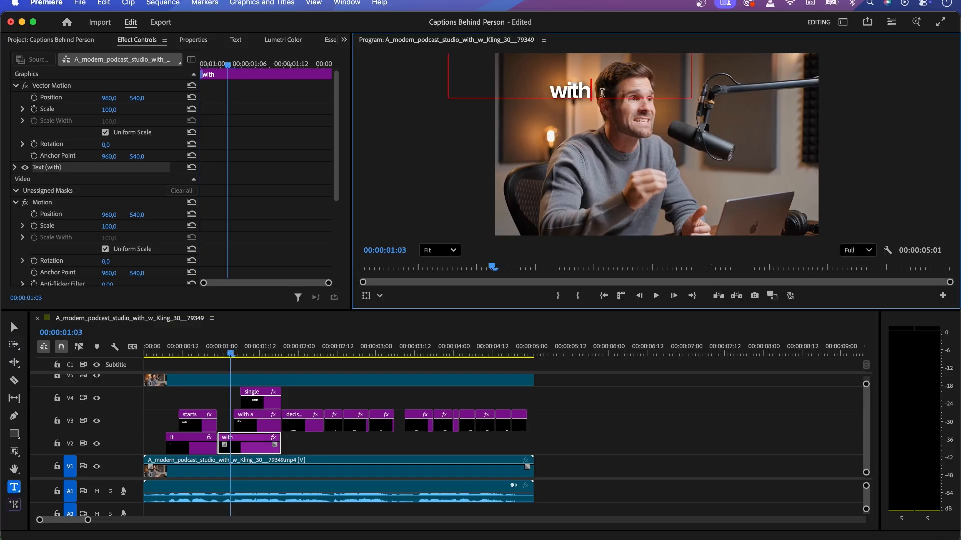
{"action": "key", "text": "Escape"}
{"action": "left_click_drag", "start_coordinate": [590, 89], "coordinate": [590, 87]}
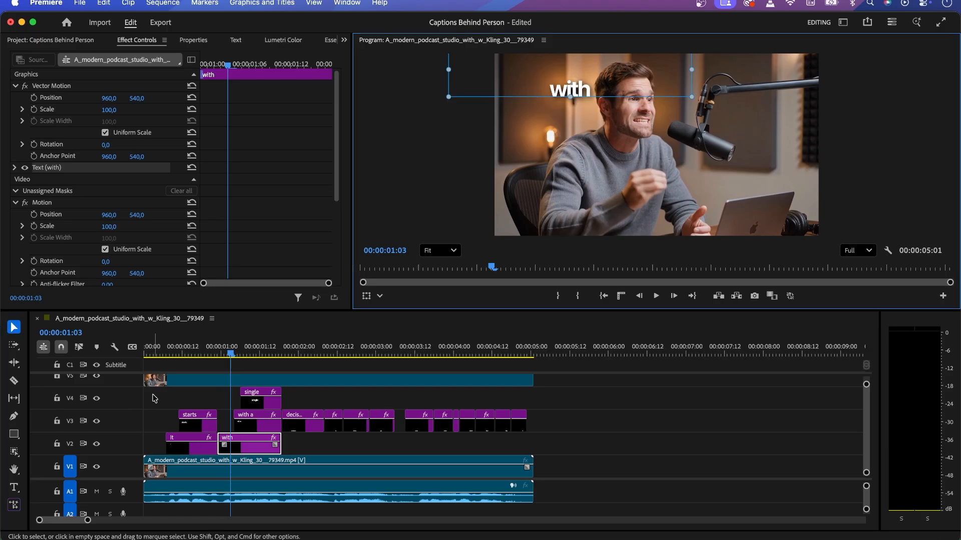
Step: With V2 locked, delete 'with' from the V3 caption so it reads only 'a'
{"action": "left_click", "coordinate": [237, 354]}
{"action": "left_click", "coordinate": [245, 424]}
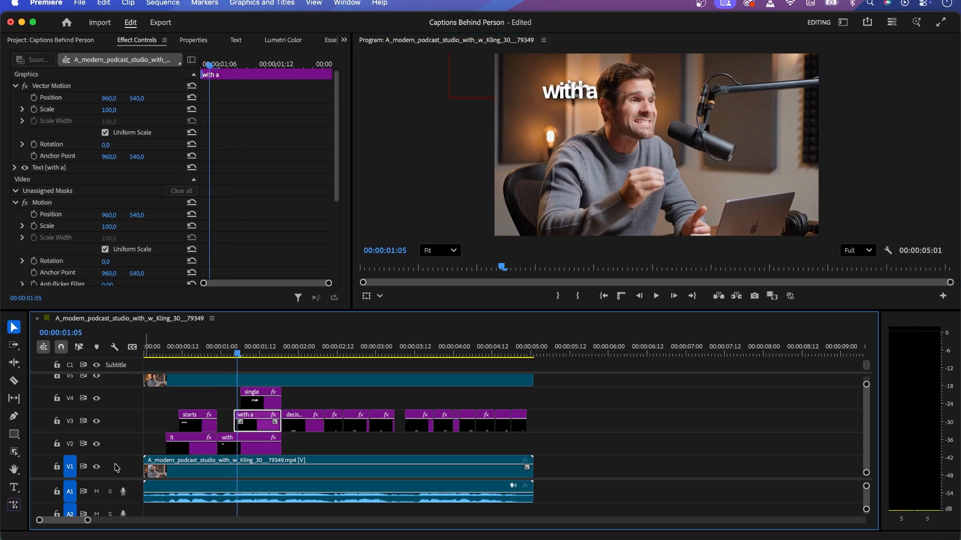
{"action": "left_click", "coordinate": [57, 444]}
{"action": "left_click", "coordinate": [22, 492]}
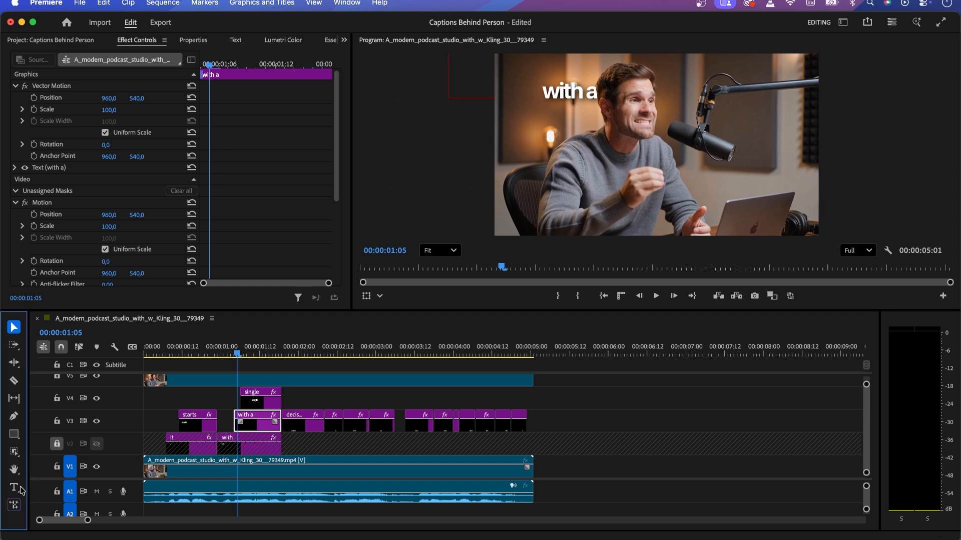
{"action": "left_click_drag", "start_coordinate": [592, 88], "coordinate": [546, 96]}
{"action": "key", "text": "BackSpace"}
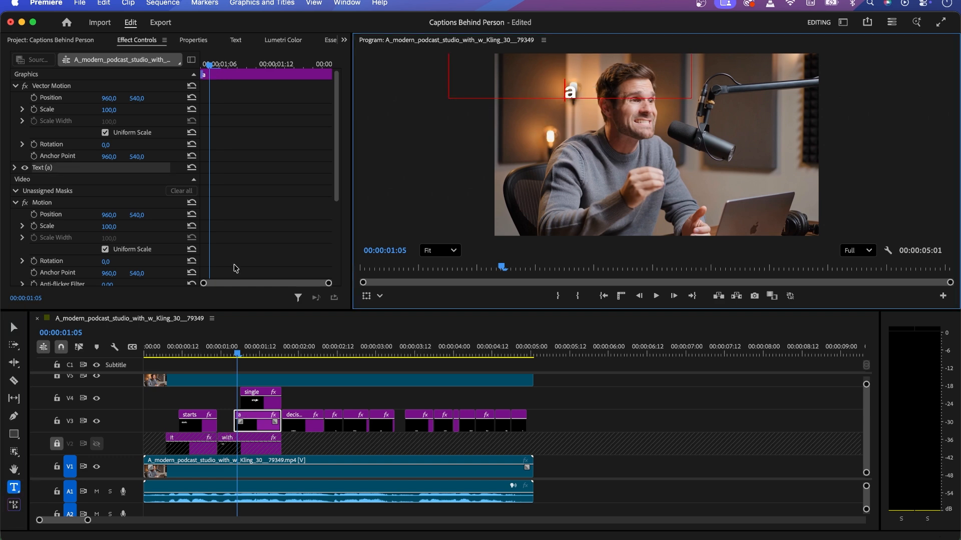
{"action": "left_click", "coordinate": [14, 327]}
{"action": "left_click", "coordinate": [57, 443]}
{"action": "left_click", "coordinate": [96, 444]}
Step: Place the a caption just below with and enlarge it to font size 175
{"action": "left_click_drag", "start_coordinate": [582, 90], "coordinate": [605, 103]}
{"action": "left_click", "coordinate": [195, 40]}
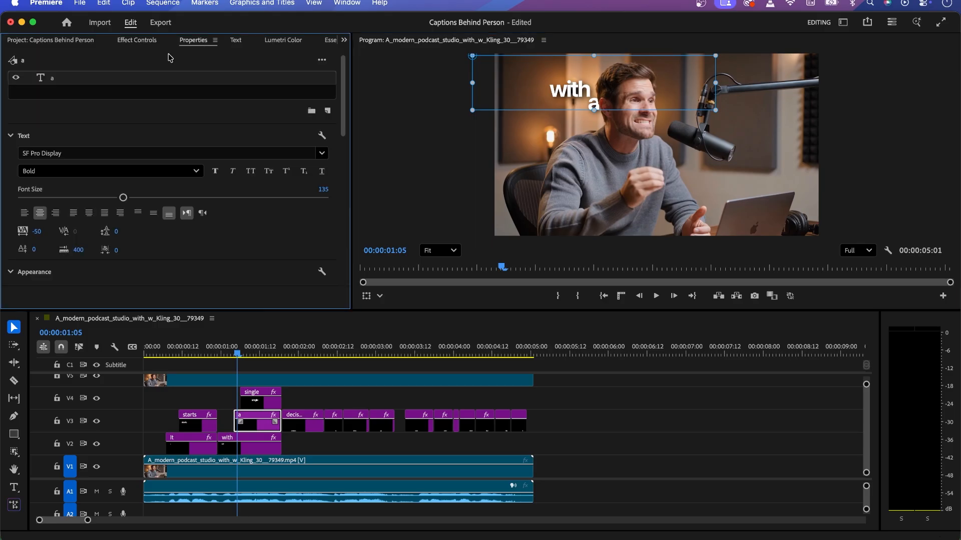
{"action": "left_click_drag", "start_coordinate": [123, 198], "coordinate": [141, 202]}
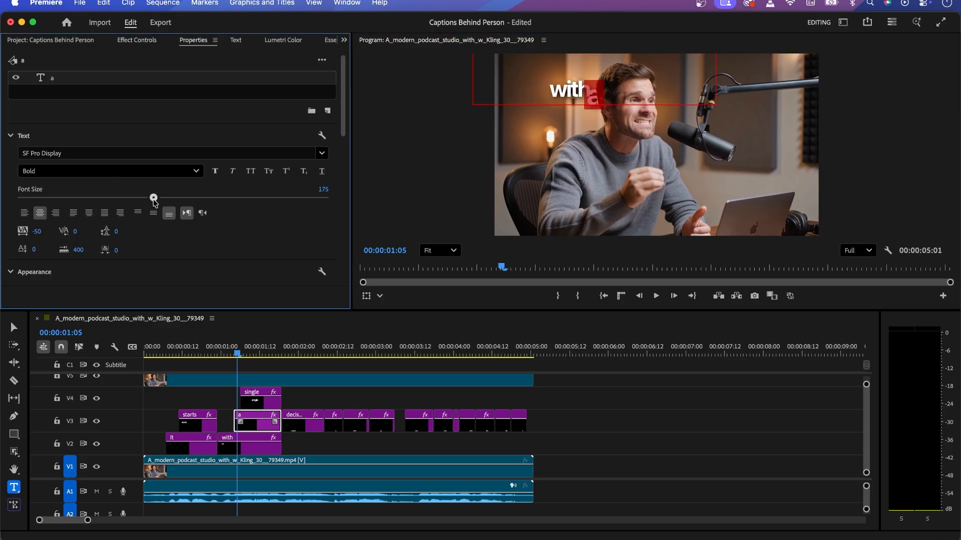
{"action": "key", "text": "v"}
{"action": "left_click", "coordinate": [574, 97]}
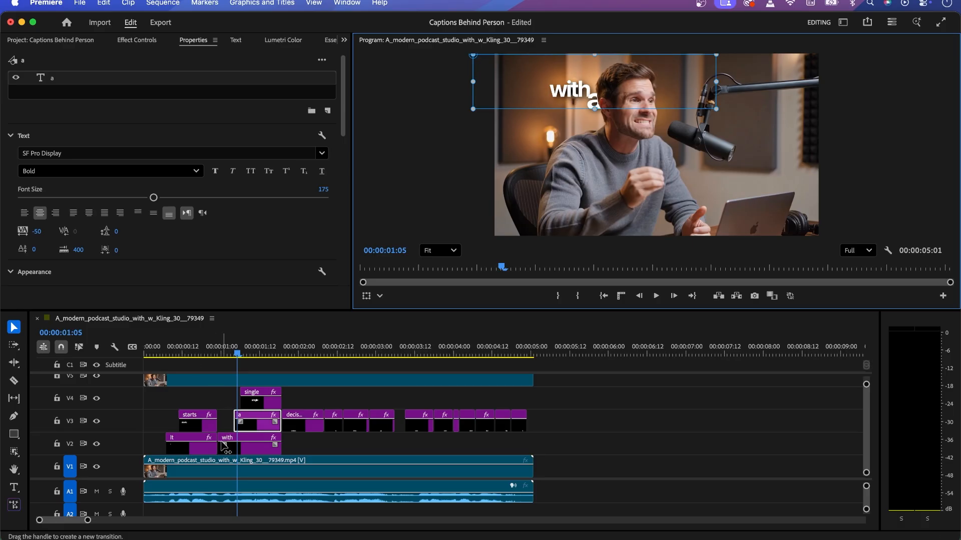
Step: Shrink the with caption to font size 88
{"action": "left_click", "coordinate": [250, 447]}
{"action": "left_click", "coordinate": [62, 89]}
{"action": "left_click_drag", "start_coordinate": [123, 198], "coordinate": [87, 198]}
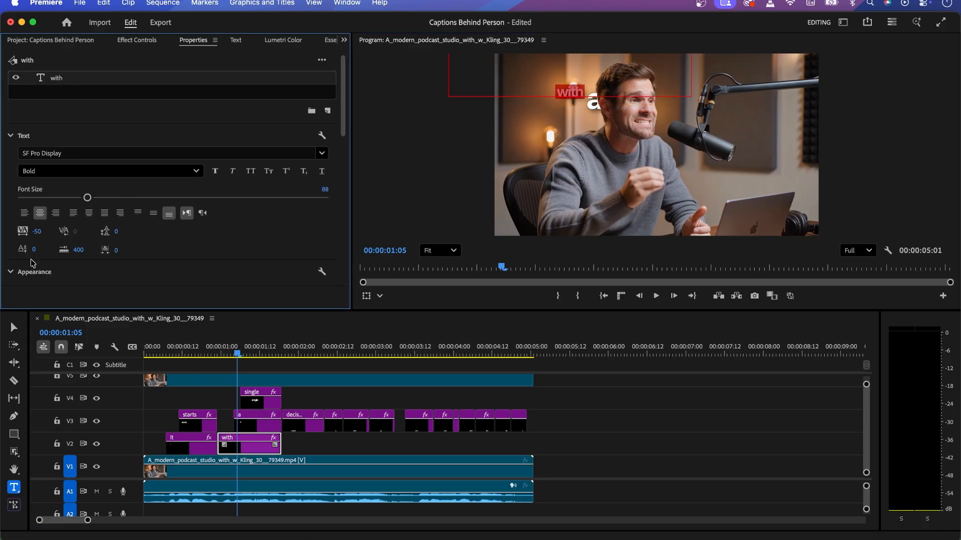
{"action": "left_click", "coordinate": [13, 327]}
{"action": "left_click", "coordinate": [557, 73]}
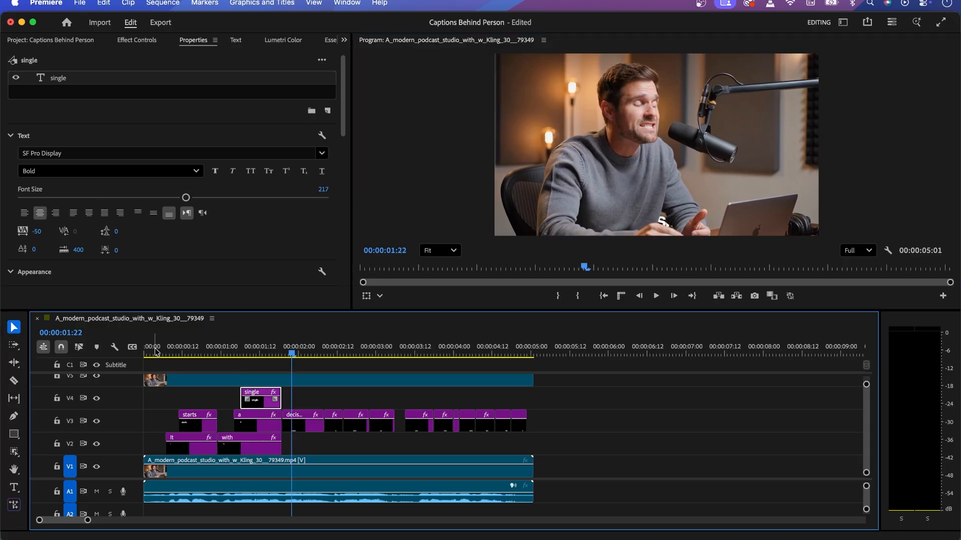
Step: Replay the sequence from the start
{"action": "left_click", "coordinate": [153, 353]}
{"action": "key", "text": "space"}
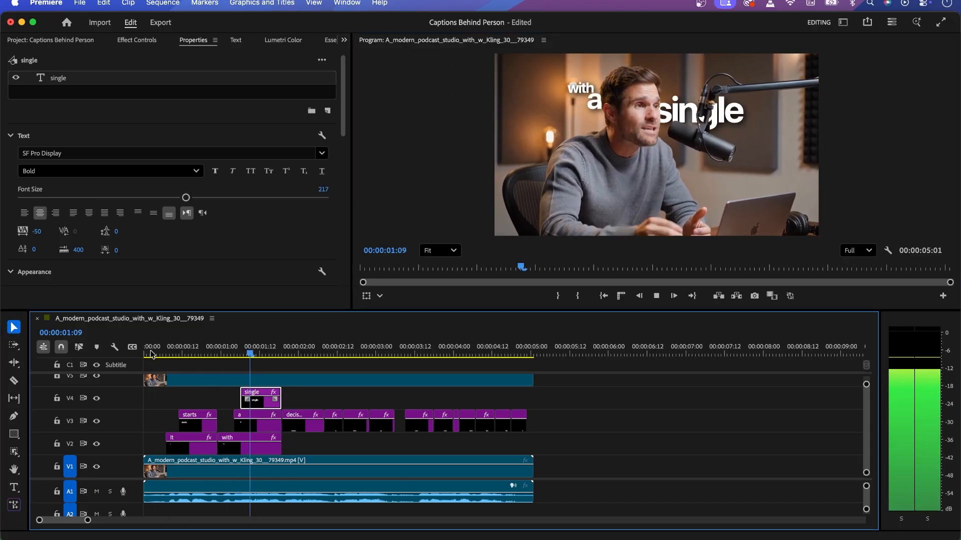
{"action": "key", "text": "space"}
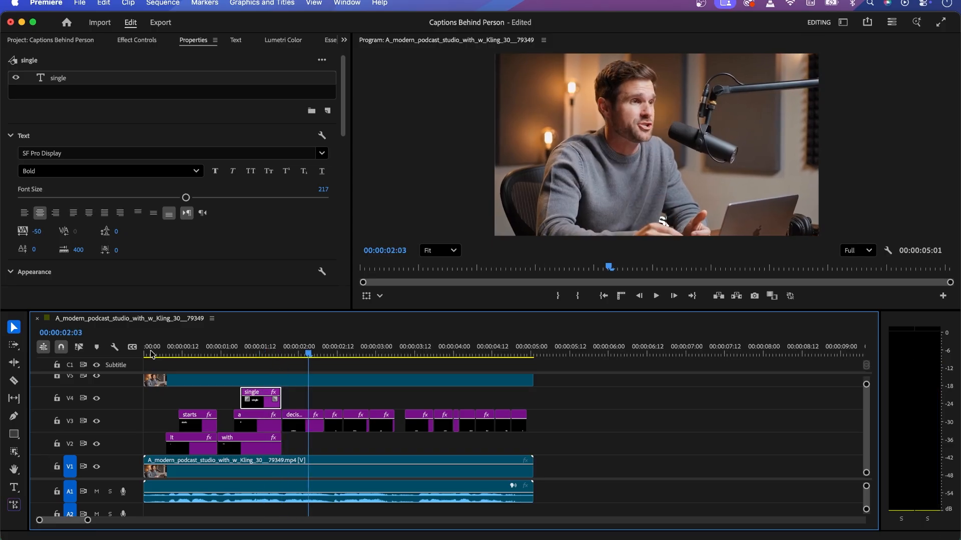
Step: Move the decision clip to V2, place it at the top, and enlarge it to 307
{"action": "left_click_drag", "start_coordinate": [298, 424], "coordinate": [298, 447]}
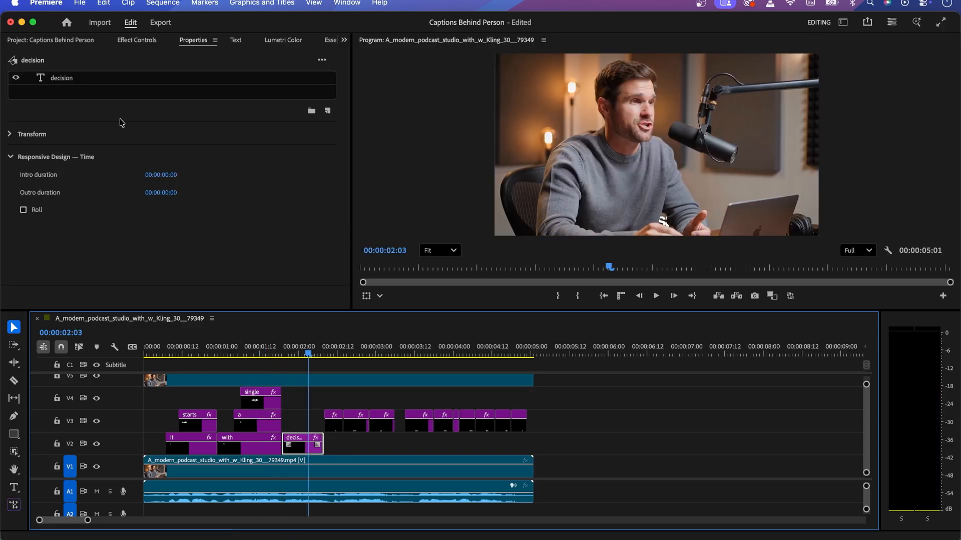
{"action": "key", "text": "t"}
{"action": "key", "text": "v"}
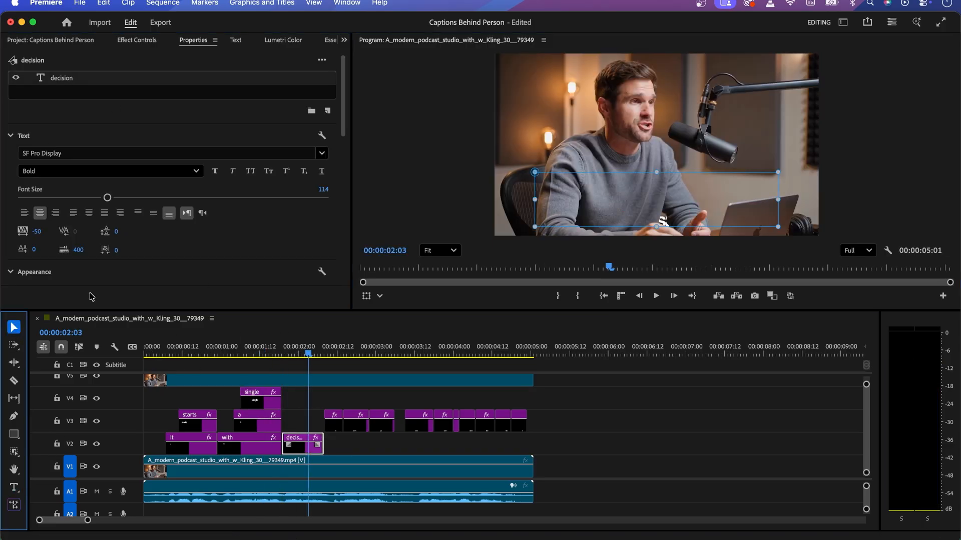
{"action": "left_click_drag", "start_coordinate": [625, 191], "coordinate": [615, 67]}
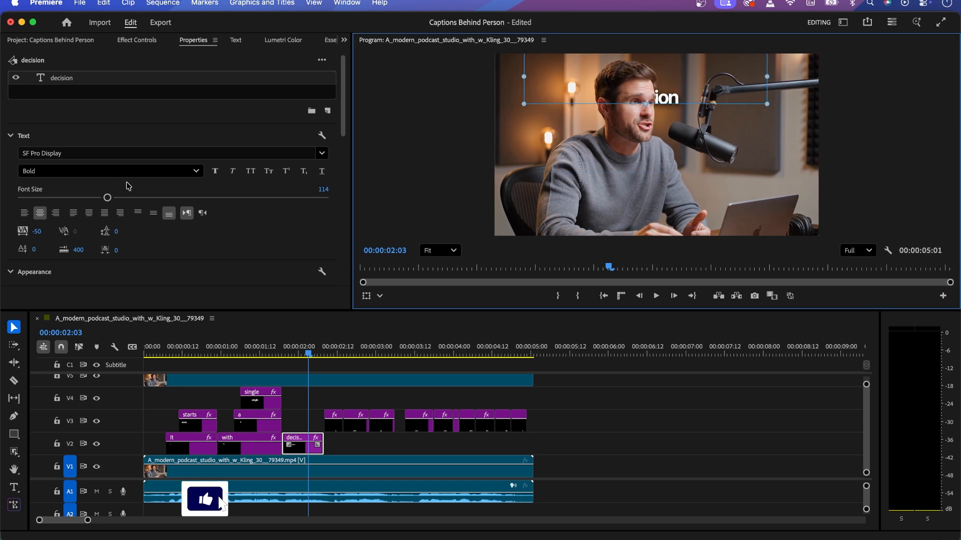
{"action": "key", "text": "t"}
{"action": "left_click_drag", "start_coordinate": [107, 198], "coordinate": [253, 198]}
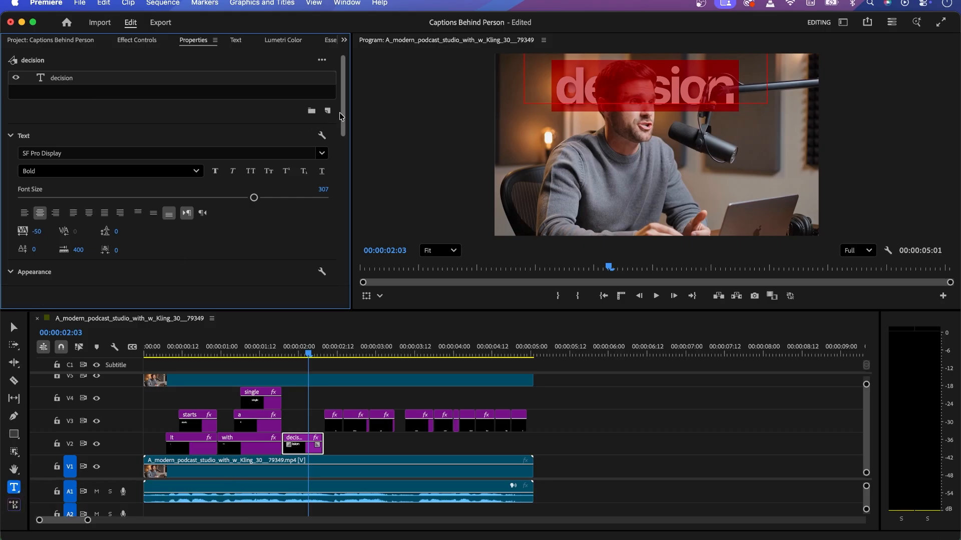
Step: Set the decision caption's fill colour to bright green 2FFF00
{"action": "scroll", "coordinate": [344, 116], "scroll_direction": "down", "scroll_amount": 5}
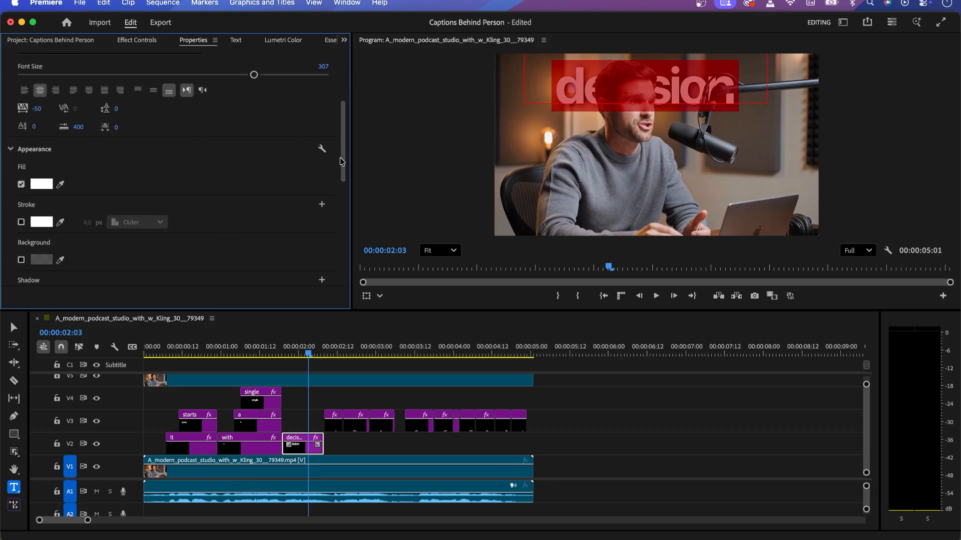
{"action": "left_click", "coordinate": [43, 185]}
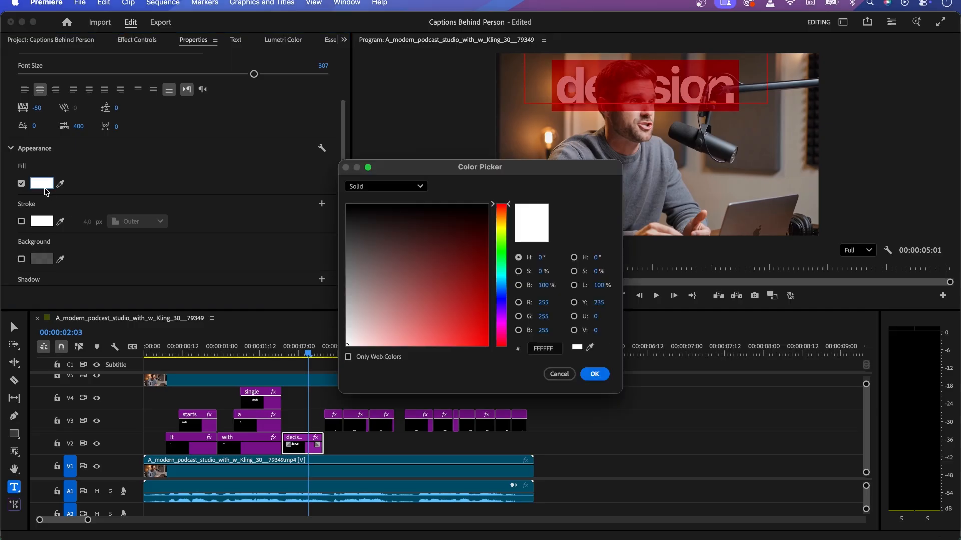
{"action": "left_click", "coordinate": [506, 247]}
{"action": "left_click_drag", "start_coordinate": [461, 287], "coordinate": [508, 395]}
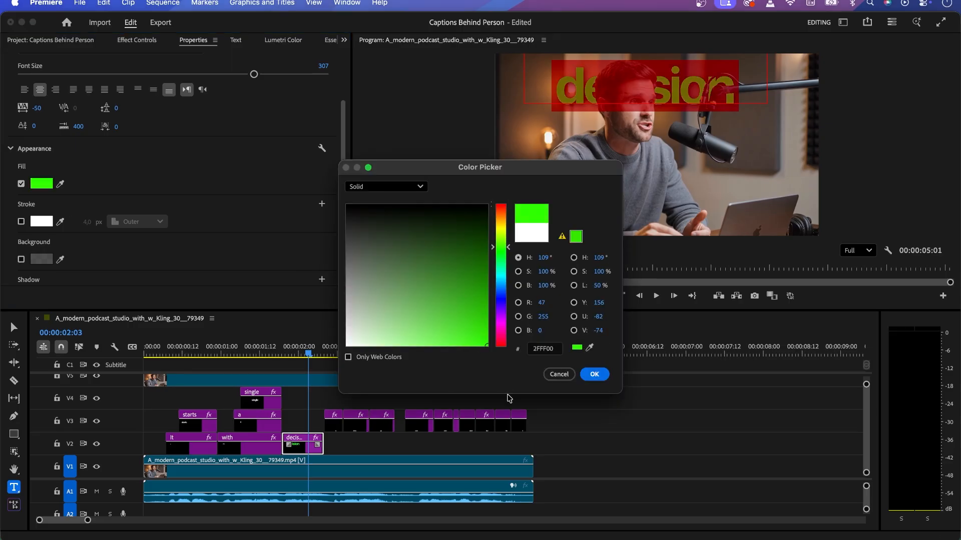
{"action": "left_click", "coordinate": [594, 374]}
{"action": "left_click", "coordinate": [383, 350]}
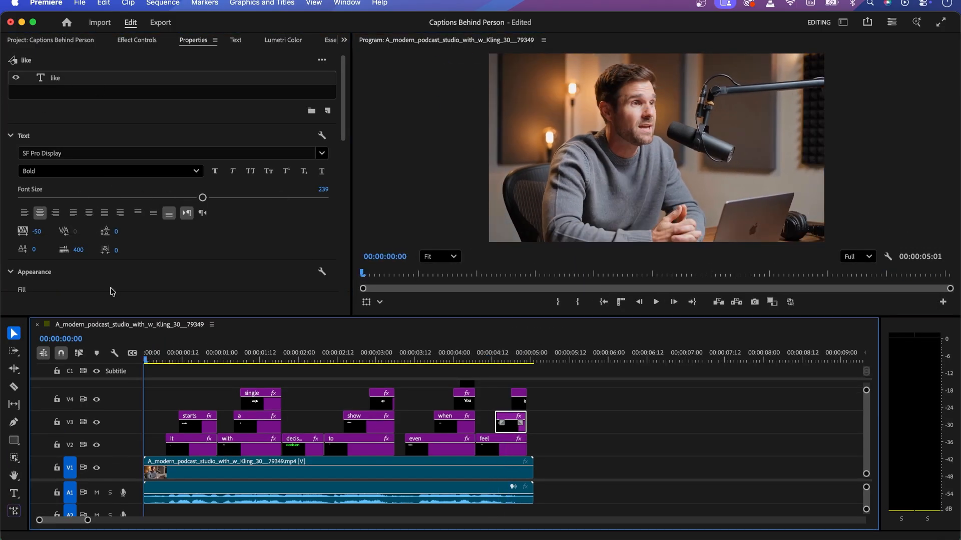
Step: Play back the captioned sequence and bring up the hidden panels list
{"action": "key", "text": "space"}
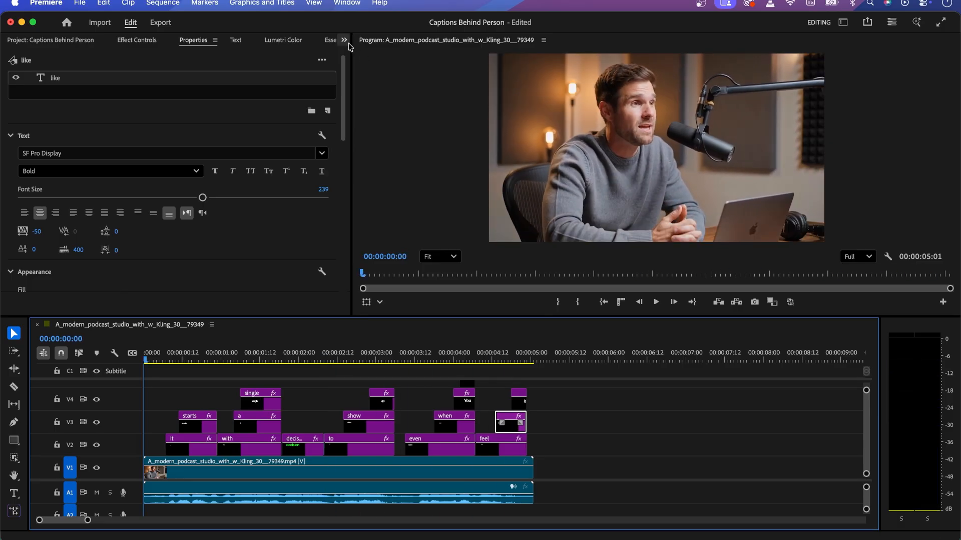
{"action": "left_click", "coordinate": [344, 40]}
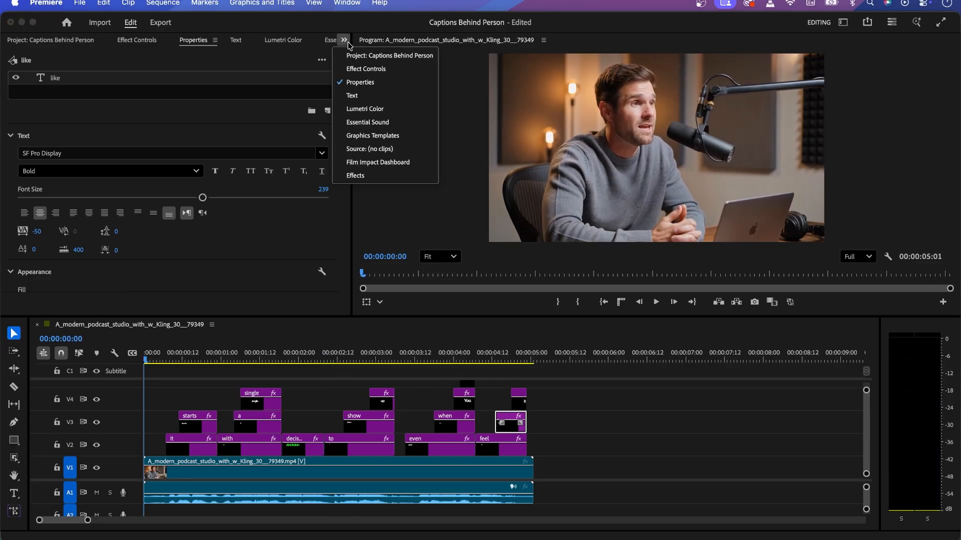
Step: Expand Presets > Viral Caption Motion Pack > Clean Captions in the Effects panel and enlarge it
{"action": "left_click", "coordinate": [357, 176]}
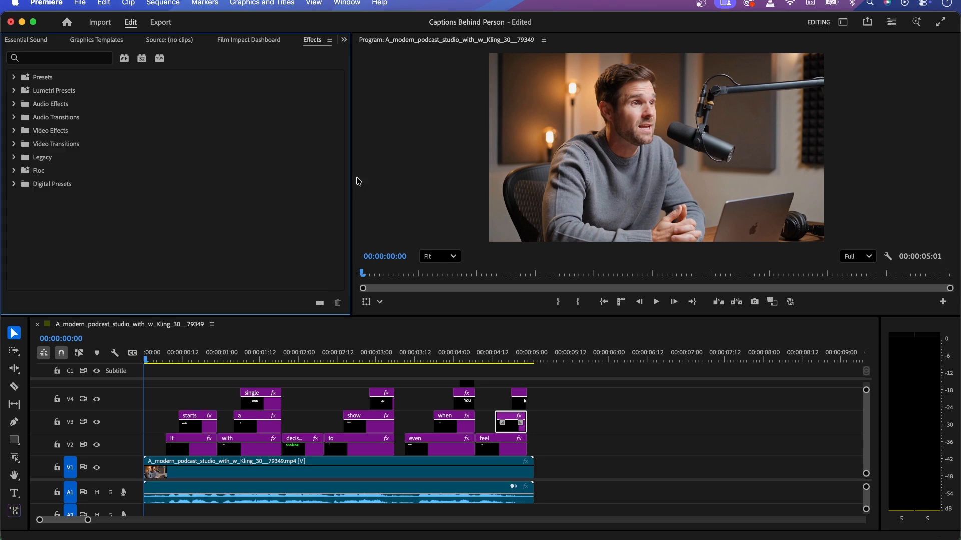
{"action": "left_click", "coordinate": [14, 77]}
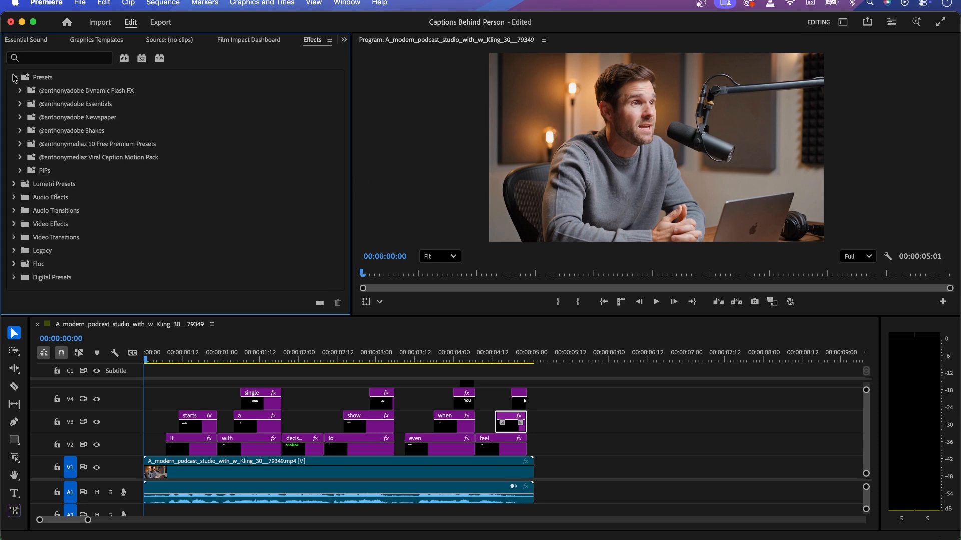
{"action": "left_click", "coordinate": [20, 157]}
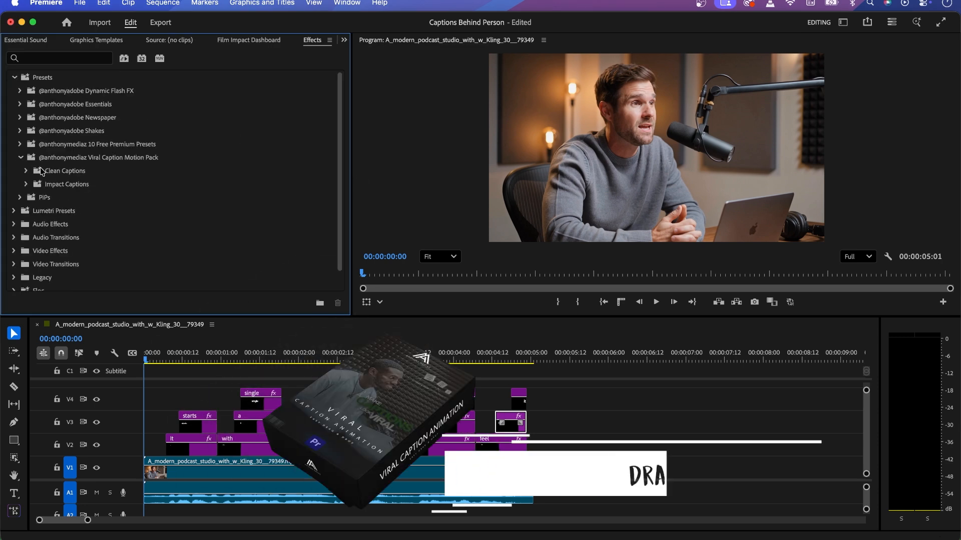
{"action": "left_click", "coordinate": [27, 171]}
{"action": "scroll", "coordinate": [30, 200], "scroll_direction": "down", "scroll_amount": 10}
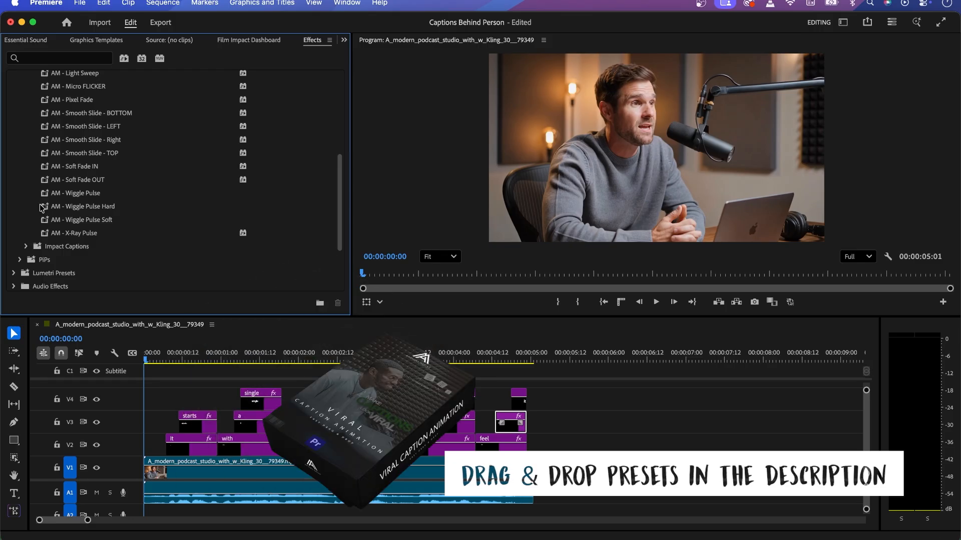
{"action": "left_click", "coordinate": [34, 223]}
{"action": "scroll", "coordinate": [103, 242], "scroll_direction": "up", "scroll_amount": 10}
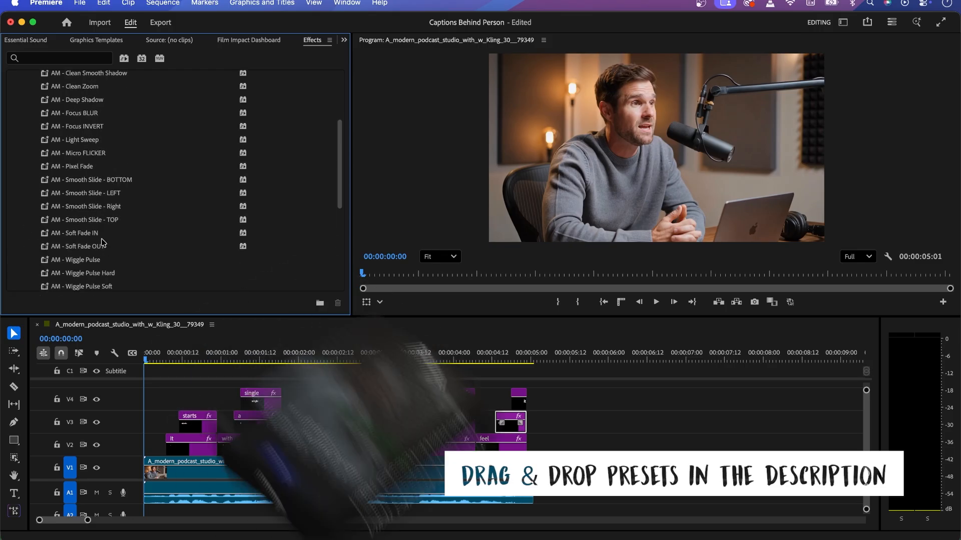
{"action": "left_click_drag", "start_coordinate": [408, 317], "coordinate": [404, 330]}
{"action": "scroll", "coordinate": [191, 239], "scroll_direction": "down", "scroll_amount": 1}
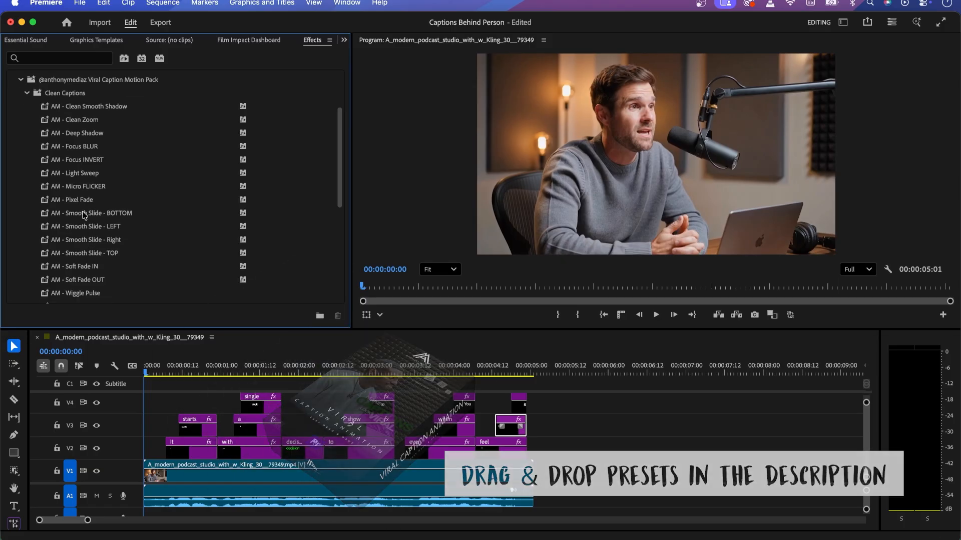
Step: Apply AM - Smooth Slide - LEFT to the 'It' caption clip and preview the slide
{"action": "left_click_drag", "start_coordinate": [84, 215], "coordinate": [152, 369]}
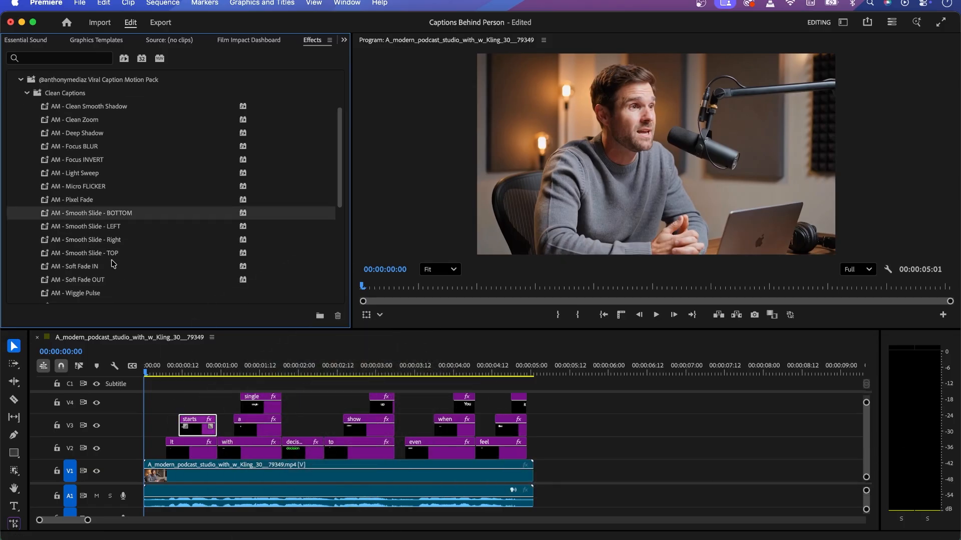
{"action": "left_click_drag", "start_coordinate": [99, 227], "coordinate": [156, 401]}
{"action": "left_click_drag", "start_coordinate": [178, 448], "coordinate": [178, 448]}
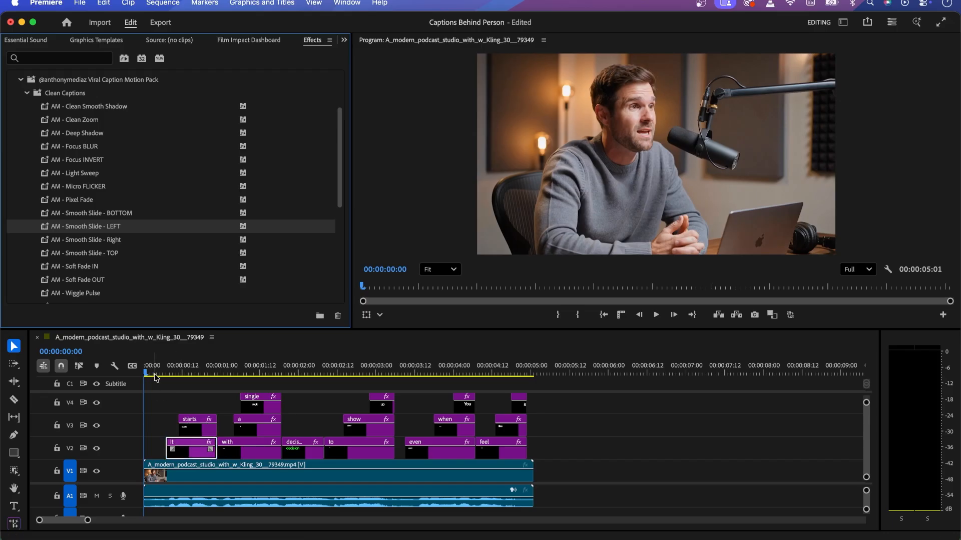
{"action": "key", "text": "space"}
{"action": "key", "text": "space"}
{"action": "left_click_drag", "start_coordinate": [171, 372], "coordinate": [114, 367]}
{"action": "key", "text": "space"}
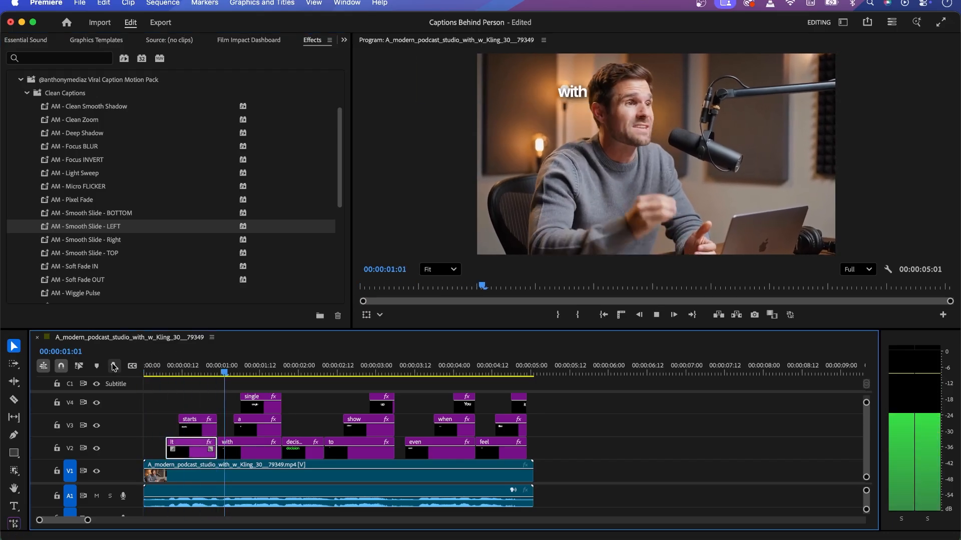
{"action": "key", "text": "space"}
{"action": "key", "text": "space"}
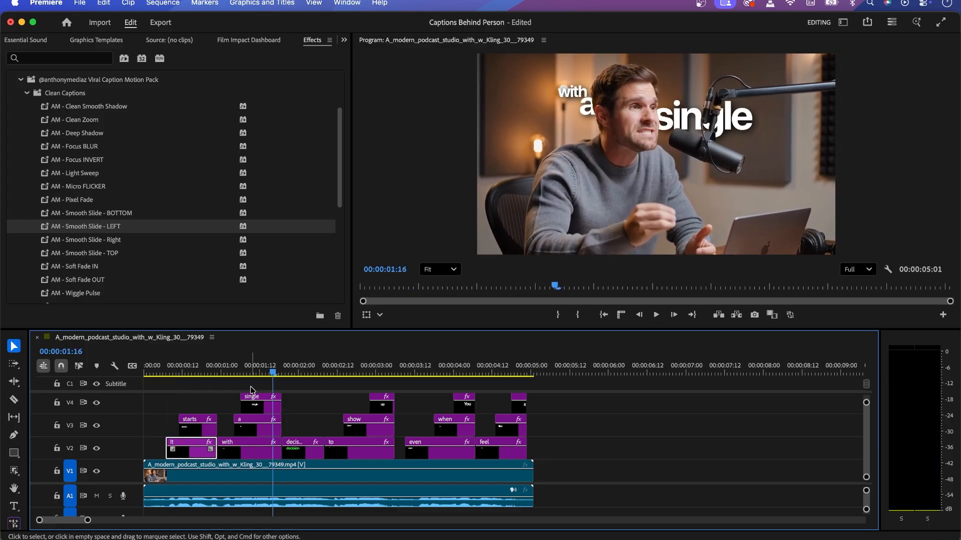
Step: Apply AM - Smooth Slide - Right to the 'with' clip and play from the start
{"action": "left_click_drag", "start_coordinate": [114, 243], "coordinate": [245, 429]}
{"action": "left_click_drag", "start_coordinate": [102, 243], "coordinate": [246, 449]}
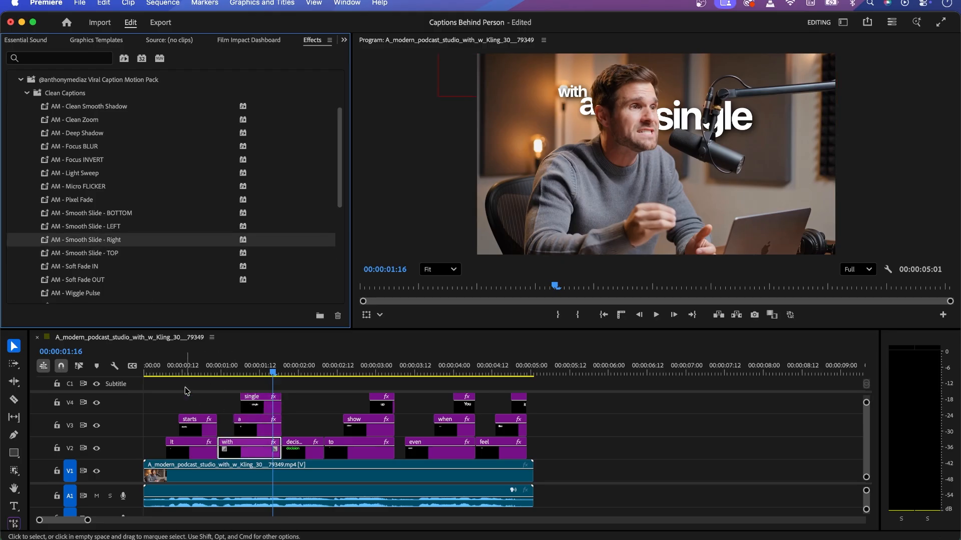
{"action": "key", "text": "Home"}
{"action": "key", "text": "space"}
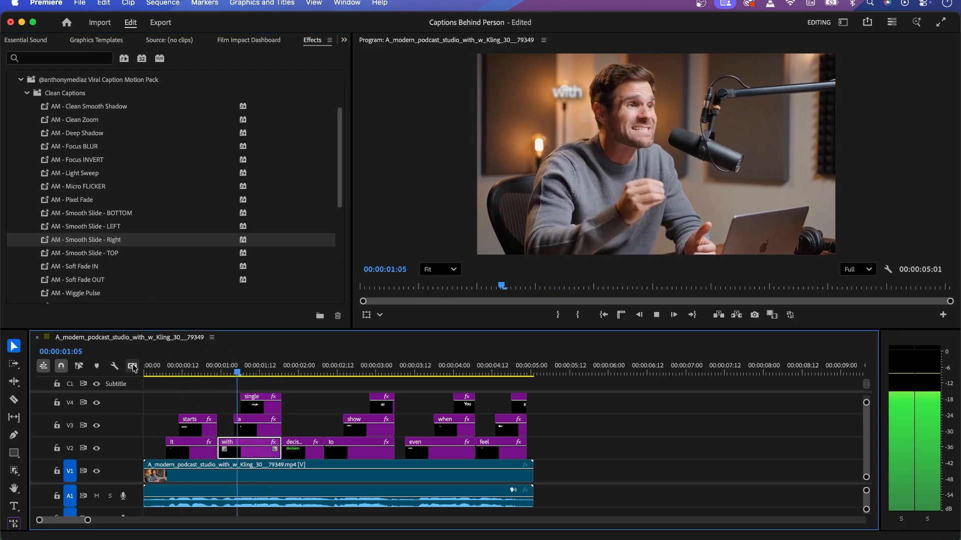
{"action": "key", "text": "space"}
Step: Put AM - Soft Fade OUT on the green decision caption and preview the fade
{"action": "left_click", "coordinate": [310, 463]}
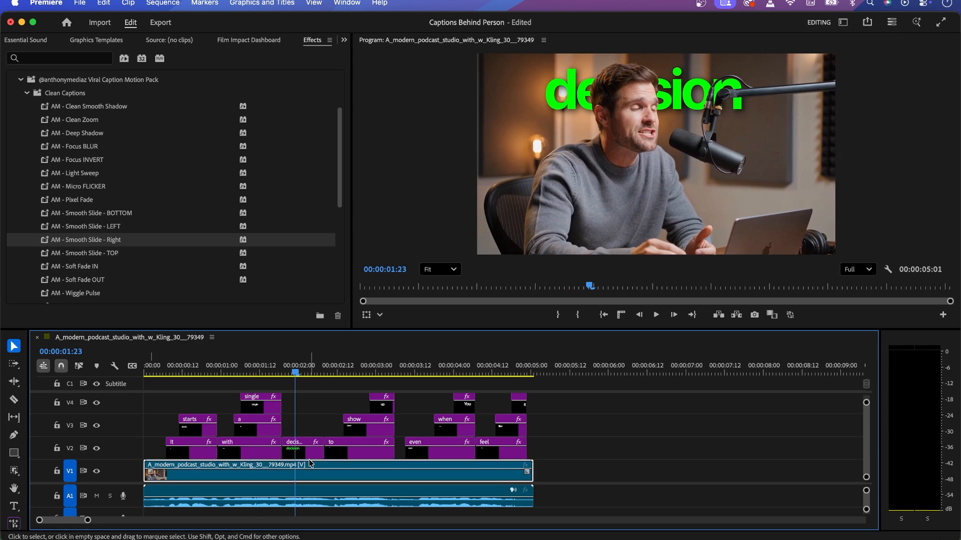
{"action": "left_click", "coordinate": [308, 456]}
{"action": "key", "text": "Right"}
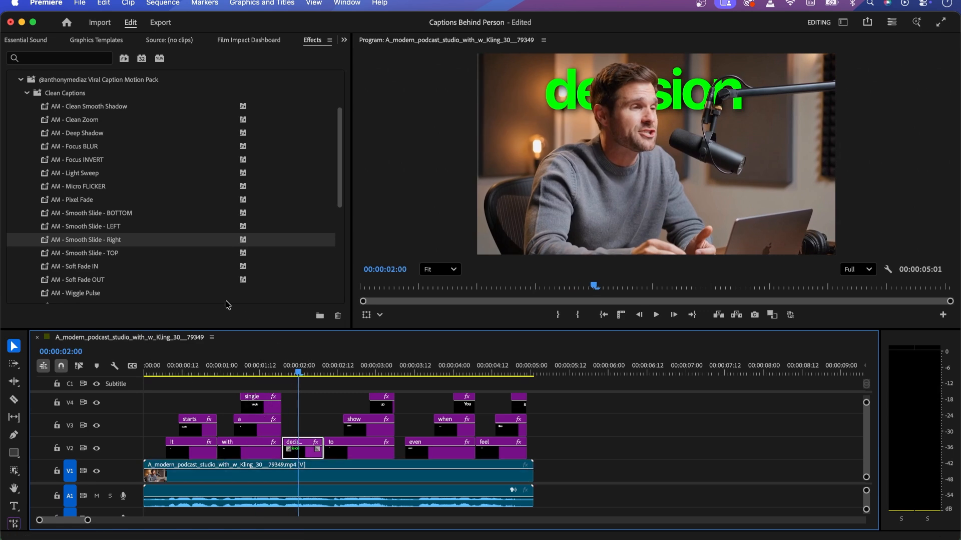
{"action": "left_click_drag", "start_coordinate": [93, 267], "coordinate": [301, 456]}
{"action": "left_click_drag", "start_coordinate": [85, 279], "coordinate": [249, 394]}
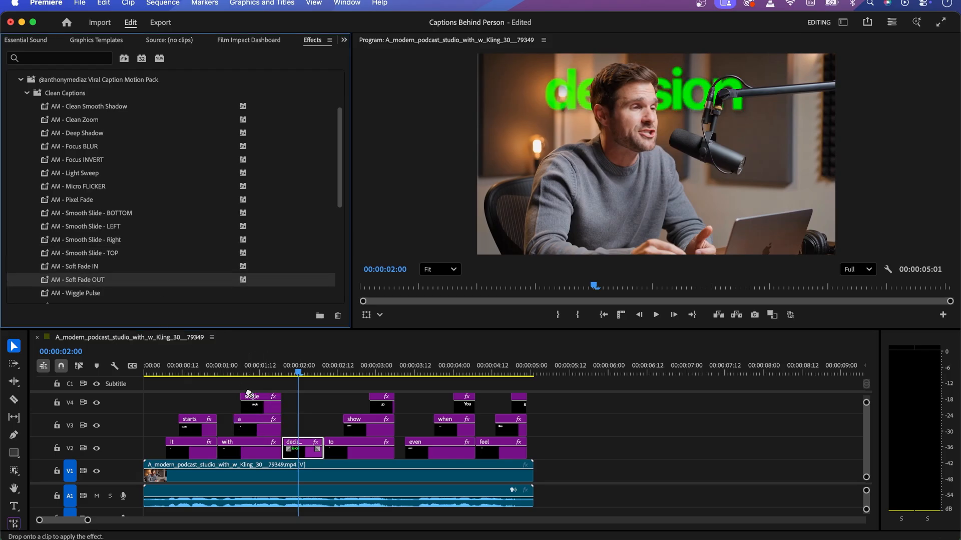
{"action": "left_click_drag", "start_coordinate": [317, 454], "coordinate": [317, 454]}
{"action": "left_click", "coordinate": [156, 370]}
{"action": "key", "text": "space"}
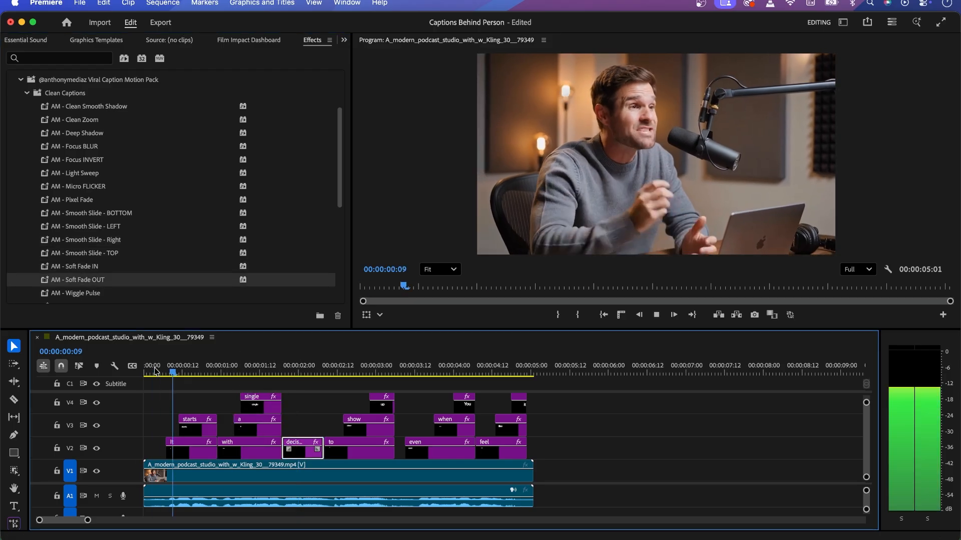
{"action": "key", "text": "space"}
{"action": "key", "text": "space"}
{"action": "key", "text": "space"}
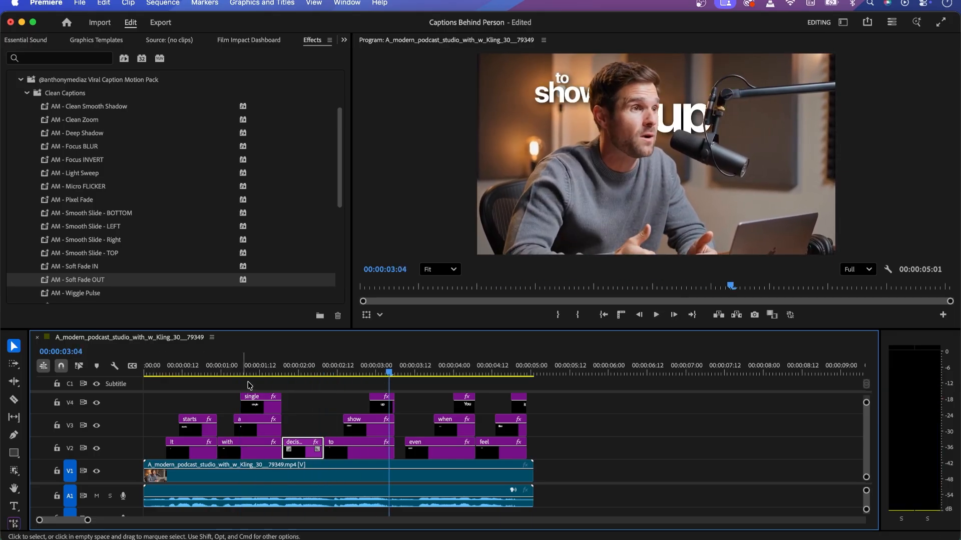
Step: Apply Clean Zoom to 'to', Clean Smooth Shadow to 'show', and Focus INVERT to V4 'up'
{"action": "left_click", "coordinate": [87, 122]}
{"action": "left_click_drag", "start_coordinate": [347, 452], "coordinate": [348, 453]}
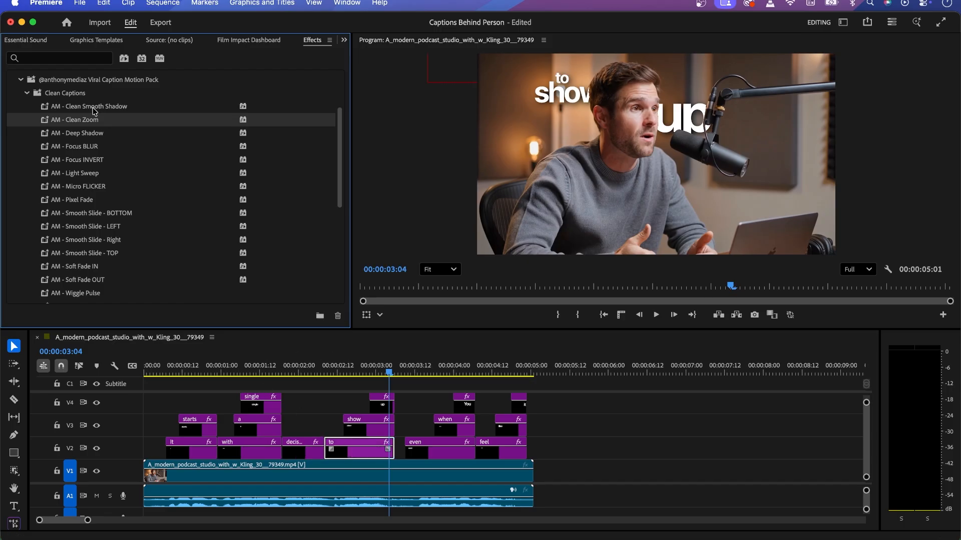
{"action": "left_click_drag", "start_coordinate": [93, 111], "coordinate": [309, 295]}
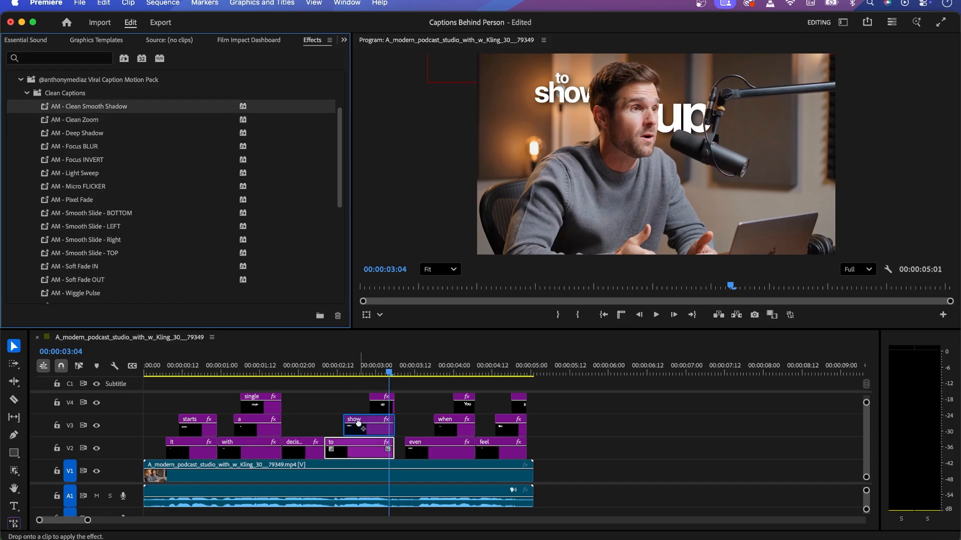
{"action": "left_click_drag", "start_coordinate": [358, 424], "coordinate": [359, 425]}
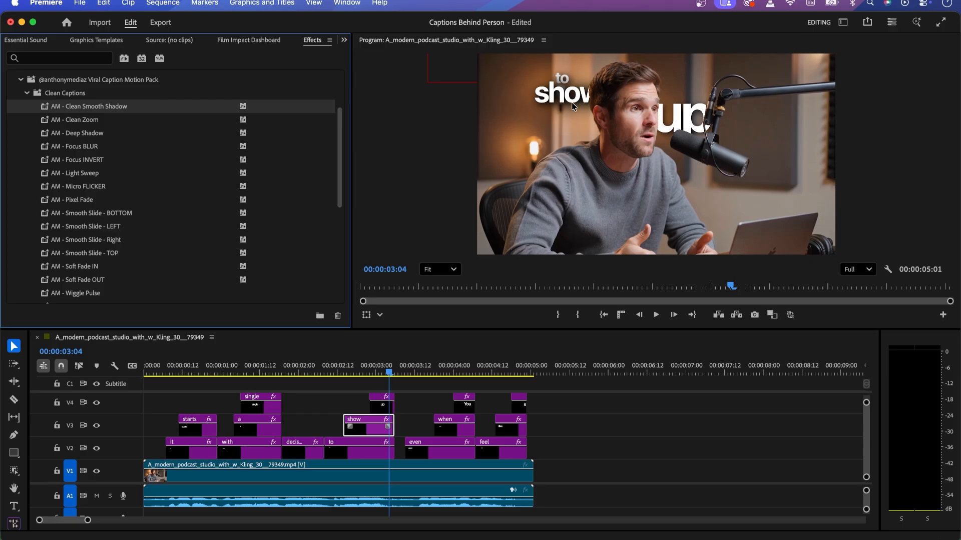
{"action": "left_click", "coordinate": [94, 162]}
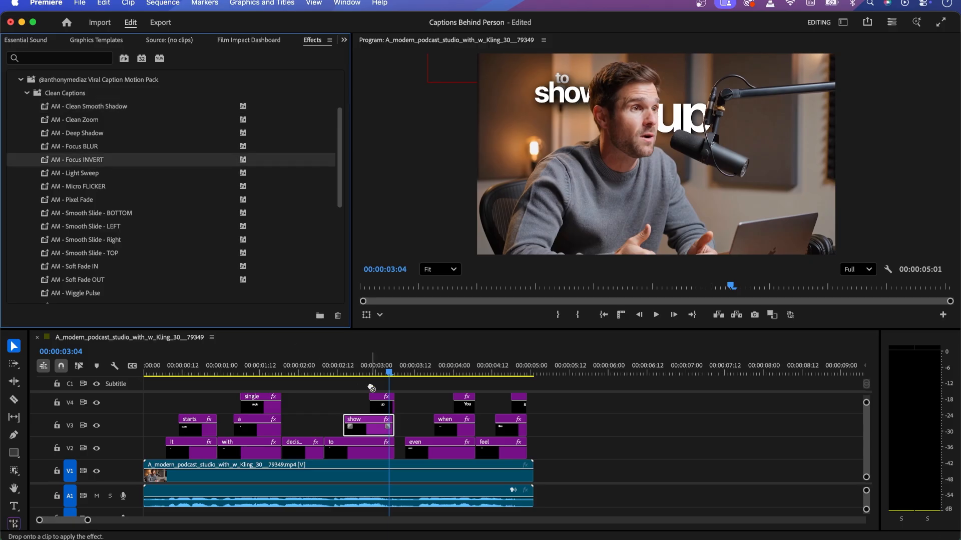
{"action": "left_click_drag", "start_coordinate": [371, 388], "coordinate": [381, 403]}
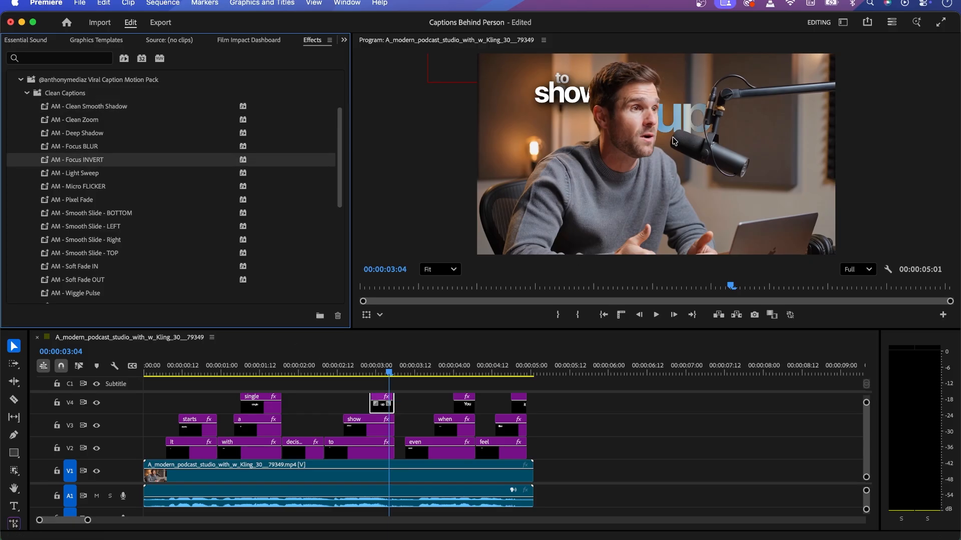
Step: Play the sequence from the beginning, then make the Timeline taller to show more tracks
{"action": "left_click_drag", "start_coordinate": [321, 369], "coordinate": [78, 355]}
{"action": "key", "text": "space"}
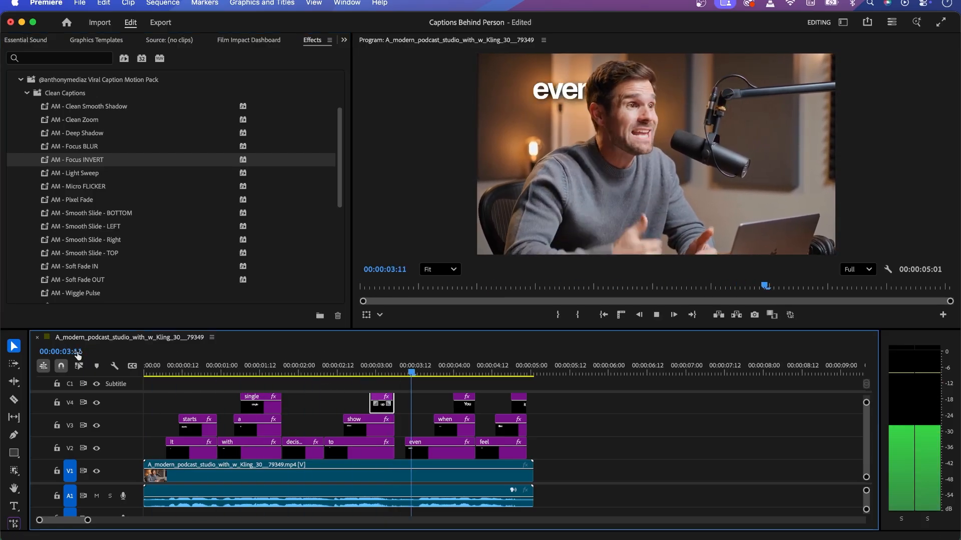
{"action": "key", "text": "space"}
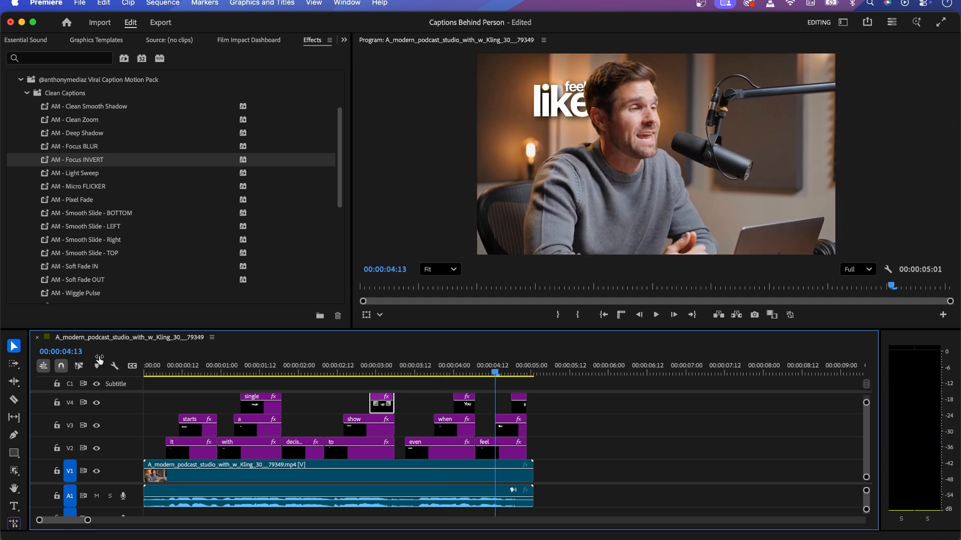
{"action": "left_click_drag", "start_coordinate": [436, 330], "coordinate": [385, 244]}
{"action": "scroll", "coordinate": [340, 151], "scroll_direction": "down", "scroll_amount": 1}
Step: Apply Micro FLICKER to the 'even' clip and preview it from around three seconds
{"action": "left_click_drag", "start_coordinate": [400, 337], "coordinate": [431, 337]}
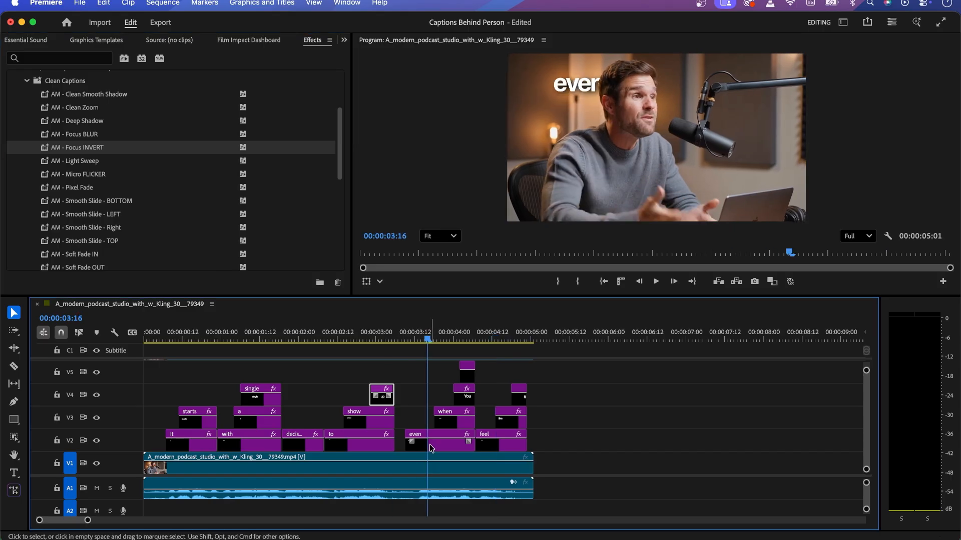
{"action": "left_click", "coordinate": [85, 175]}
{"action": "left_click_drag", "start_coordinate": [422, 441], "coordinate": [422, 441]}
{"action": "key", "text": "Right"}
{"action": "left_click", "coordinate": [384, 340]}
{"action": "key", "text": "space"}
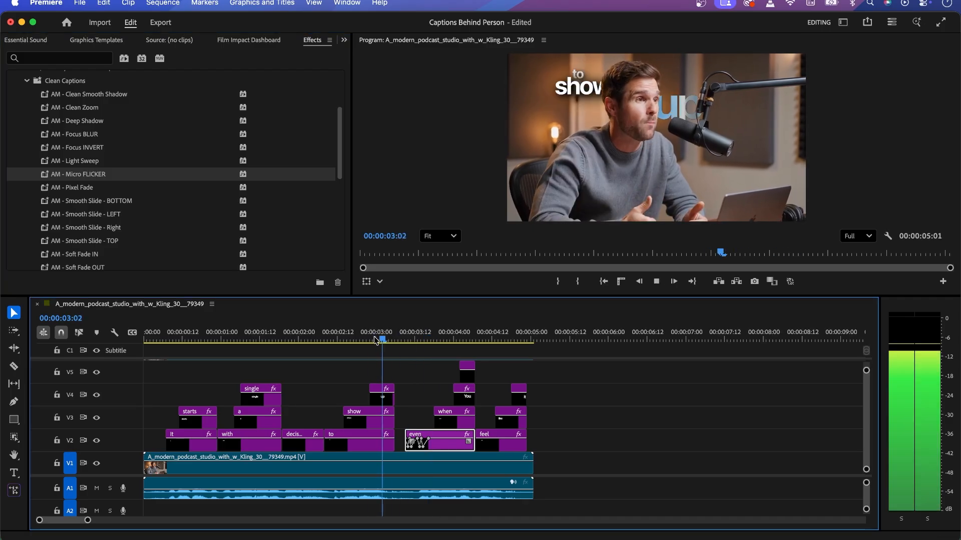
{"action": "key", "text": "space"}
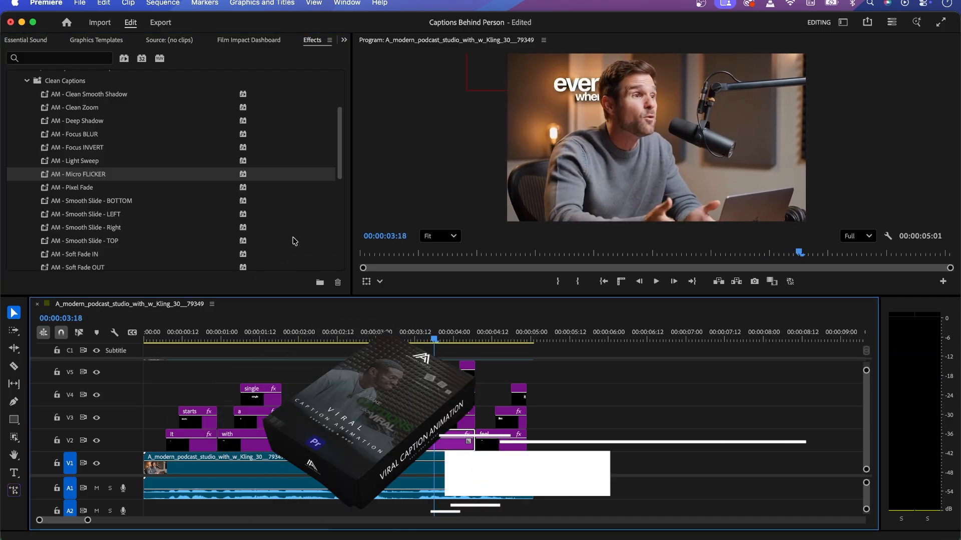
Step: Apply Pixel Fade to 'when' and Wiggle Pulse Hard to the 'You' clip
{"action": "left_click", "coordinate": [84, 189]}
{"action": "left_click_drag", "start_coordinate": [84, 190], "coordinate": [445, 420]}
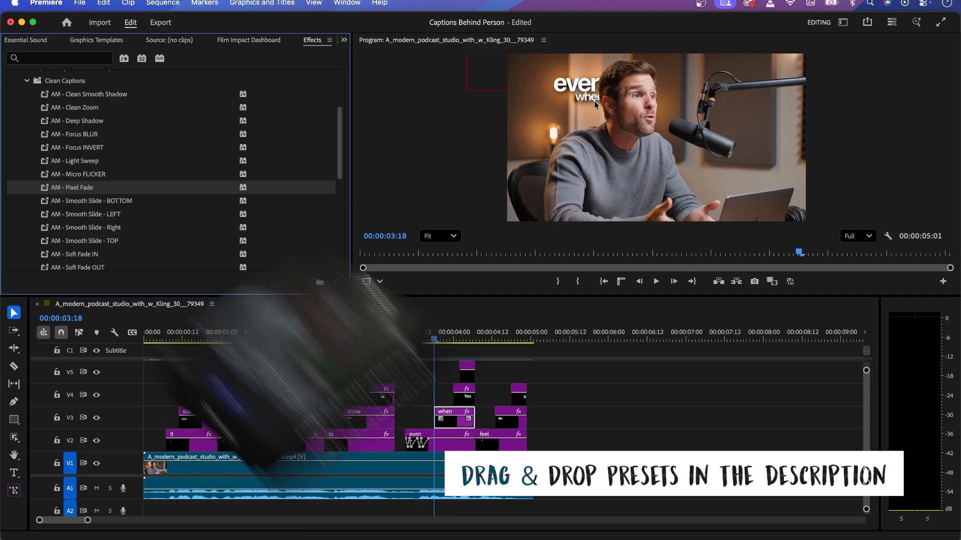
{"action": "scroll", "coordinate": [115, 233], "scroll_direction": "down", "scroll_amount": 1}
{"action": "scroll", "coordinate": [115, 233], "scroll_direction": "down", "scroll_amount": 2}
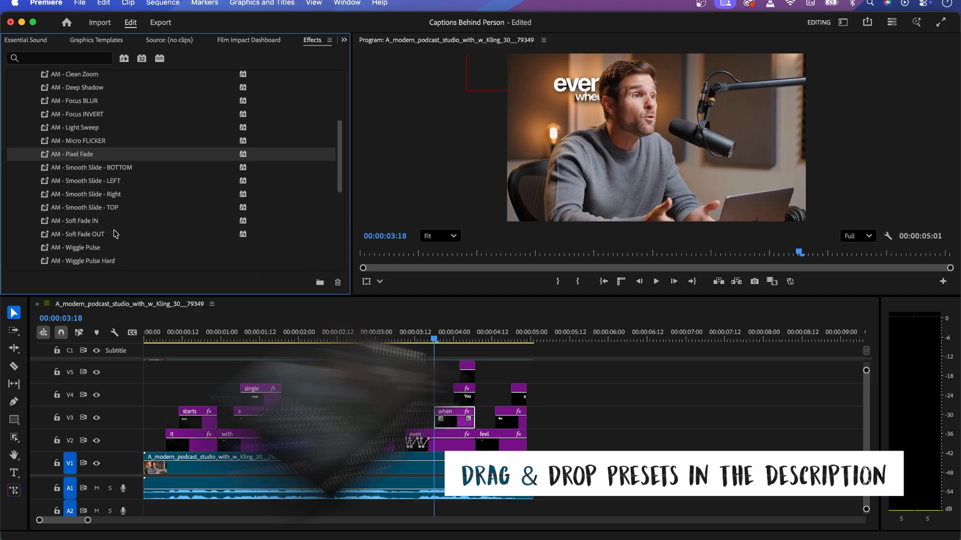
{"action": "scroll", "coordinate": [105, 234], "scroll_direction": "down", "scroll_amount": 2}
{"action": "left_click_drag", "start_coordinate": [434, 332], "coordinate": [456, 332]}
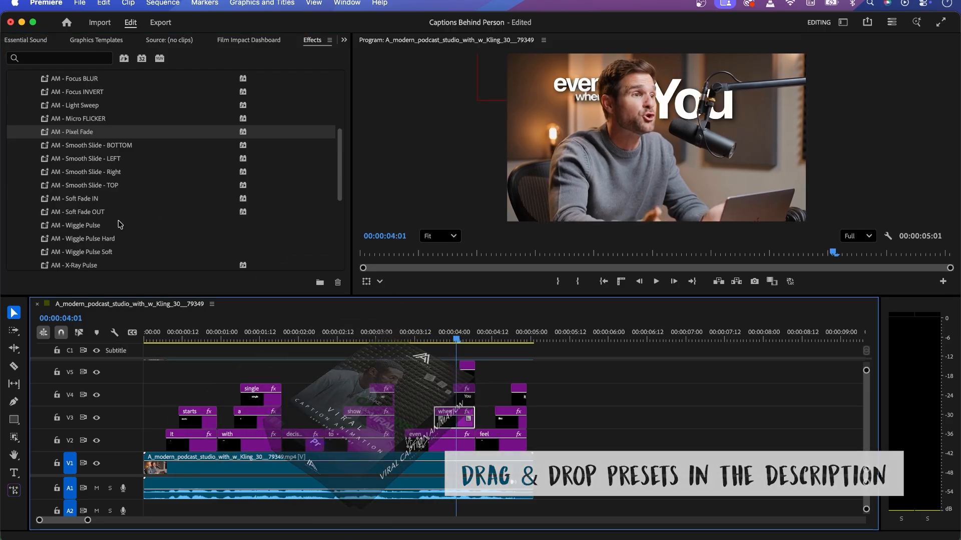
{"action": "left_click_drag", "start_coordinate": [92, 244], "coordinate": [310, 299]}
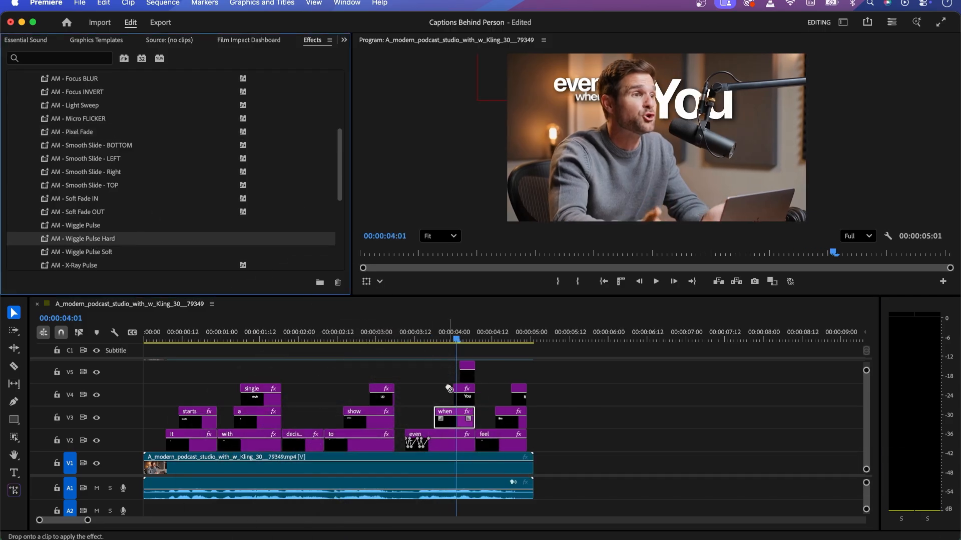
{"action": "left_click_drag", "start_coordinate": [462, 395], "coordinate": [463, 396]}
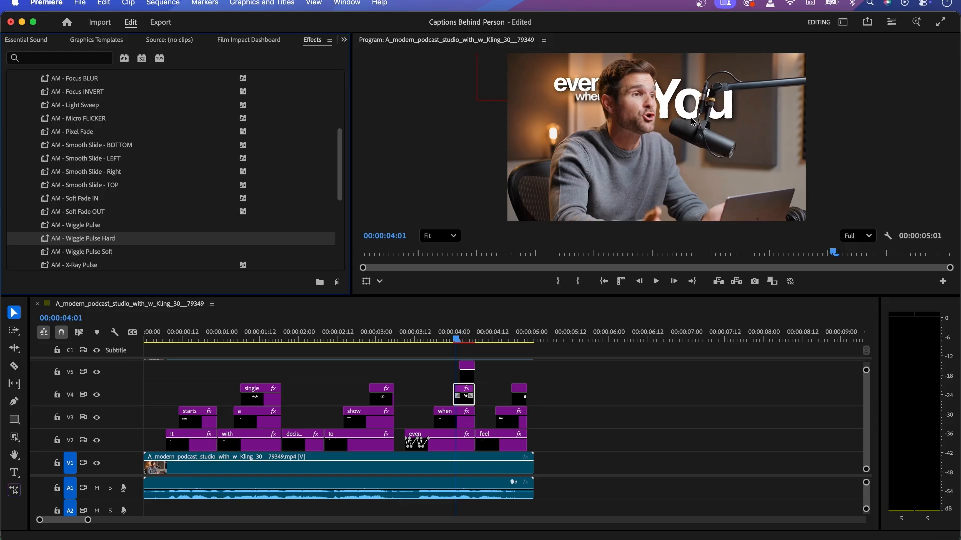
Step: Apply Smooth Slide - TOP to the V5 'don't' clip and X-Ray Pulse to 'feel'
{"action": "left_click_drag", "start_coordinate": [459, 332], "coordinate": [470, 346]}
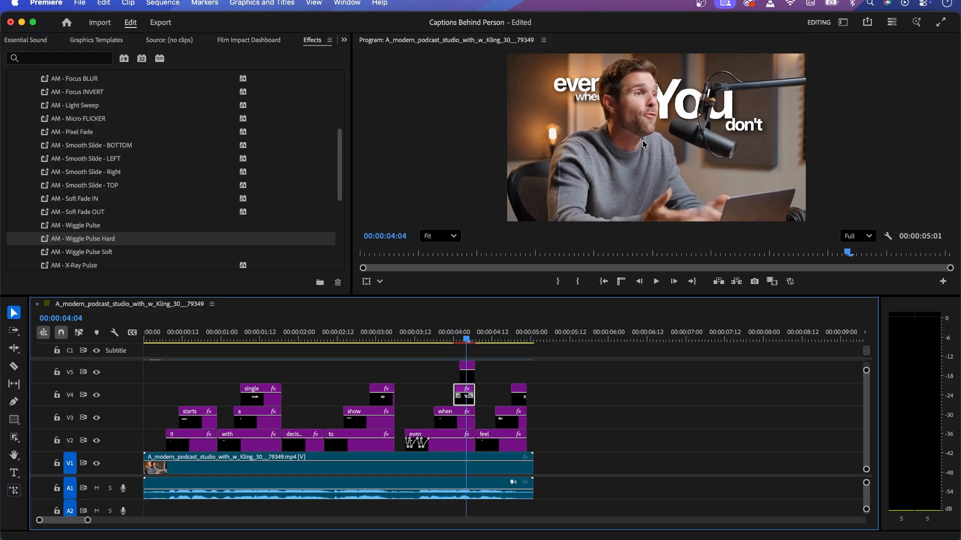
{"action": "left_click_drag", "start_coordinate": [106, 188], "coordinate": [470, 377]}
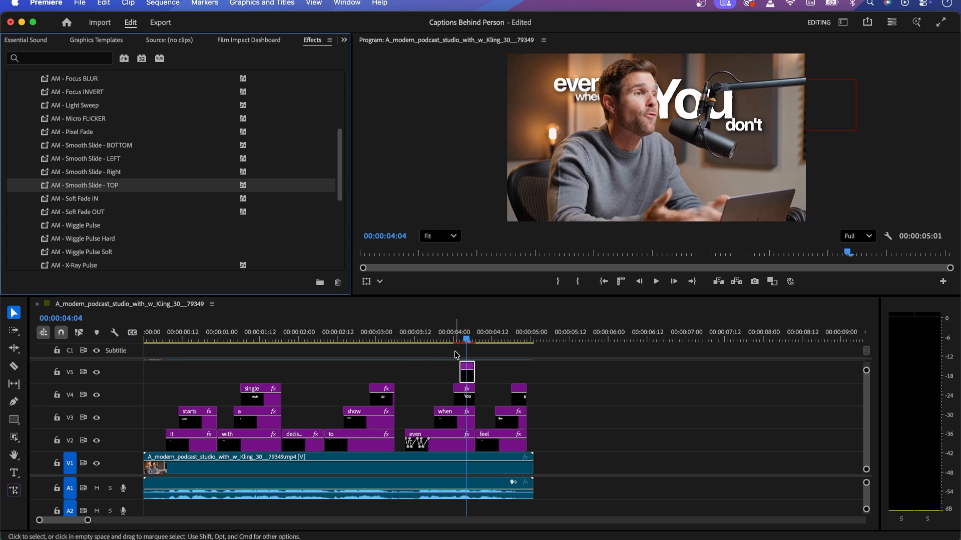
{"action": "scroll", "coordinate": [228, 256], "scroll_direction": "down", "scroll_amount": 2}
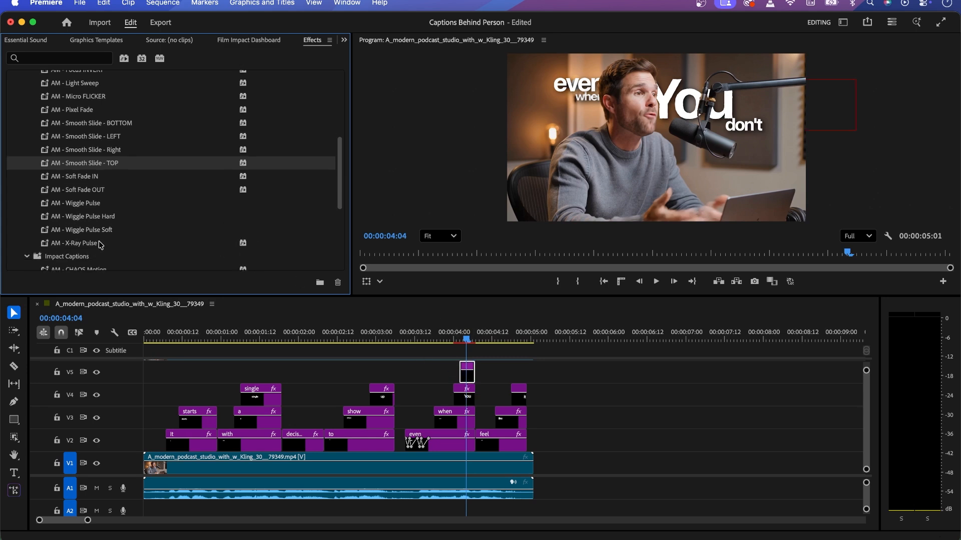
{"action": "left_click_drag", "start_coordinate": [100, 244], "coordinate": [436, 344]}
{"action": "left_click_drag", "start_coordinate": [535, 453], "coordinate": [516, 443]}
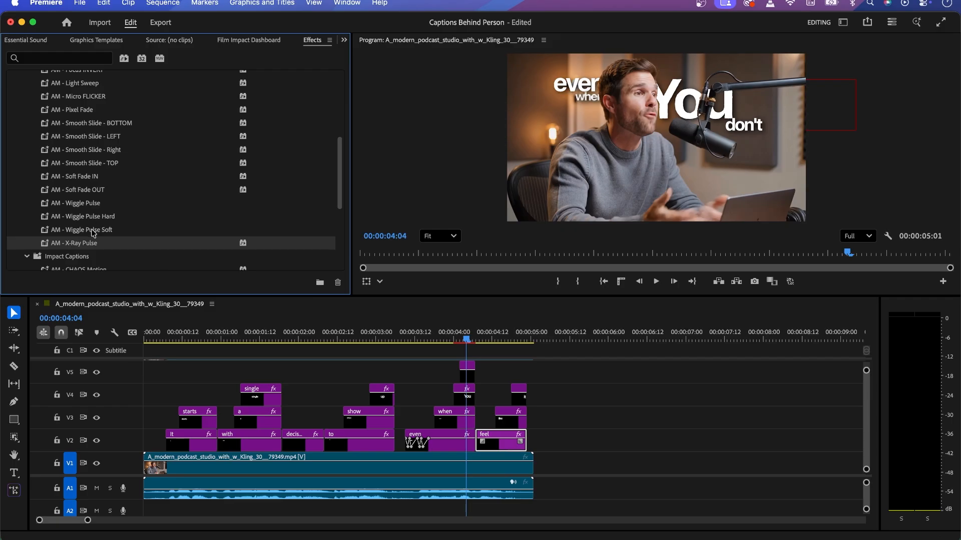
Step: Apply Light Sweep after 'when' and Focus BLUR to the last V4 clip, checking around 4:20
{"action": "scroll", "coordinate": [95, 152], "scroll_direction": "up", "scroll_amount": 8}
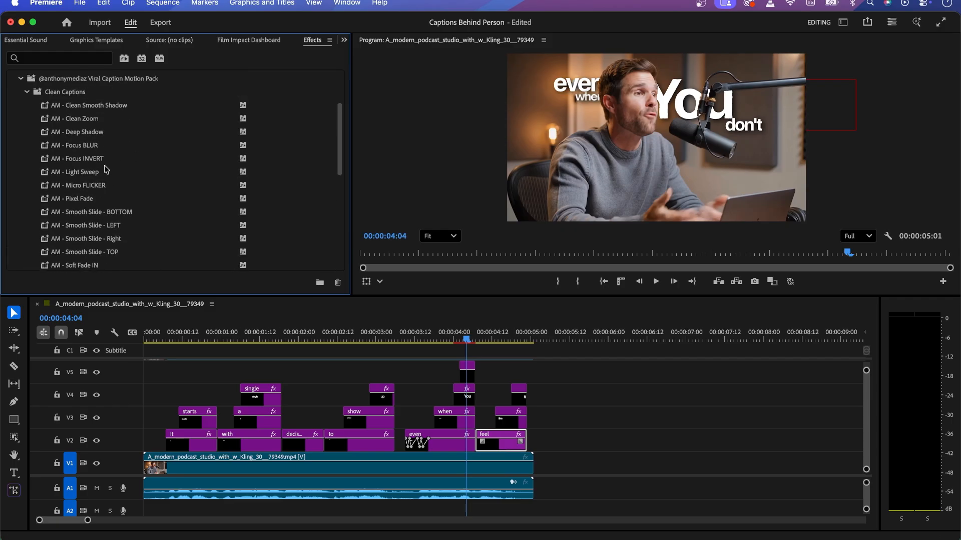
{"action": "left_click_drag", "start_coordinate": [87, 173], "coordinate": [374, 351]}
{"action": "left_click_drag", "start_coordinate": [506, 417], "coordinate": [508, 418]}
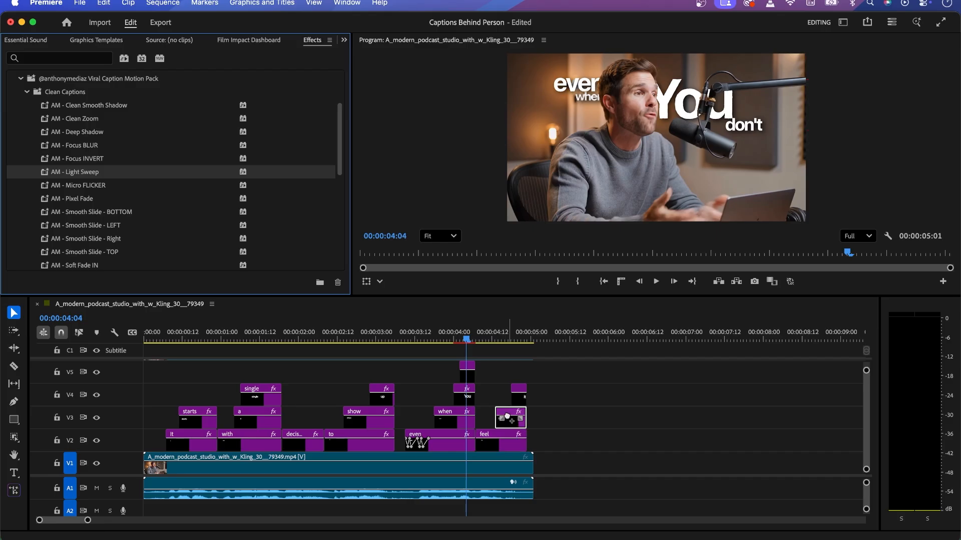
{"action": "left_click_drag", "start_coordinate": [83, 146], "coordinate": [518, 396]}
{"action": "left_click", "coordinate": [522, 341]}
{"action": "left_click_drag", "start_coordinate": [523, 344], "coordinate": [518, 342]}
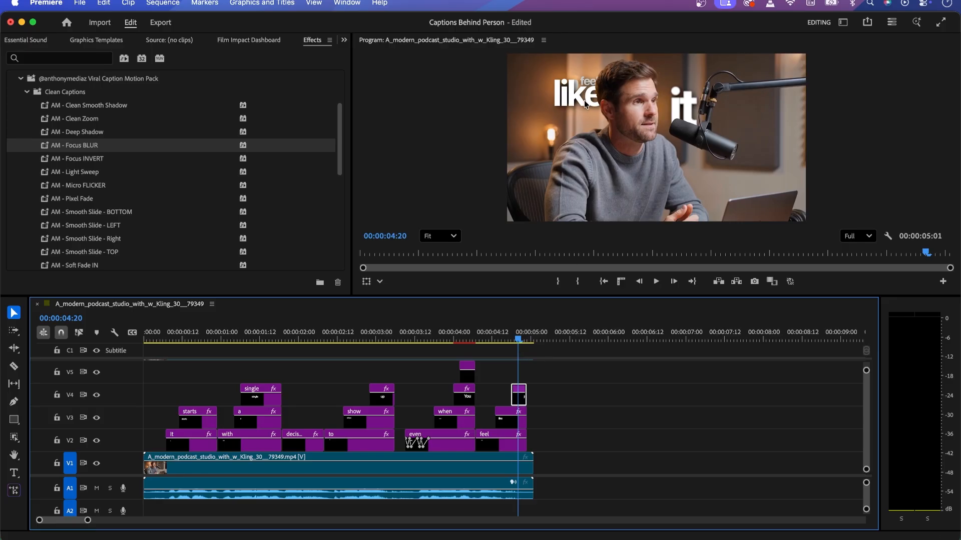